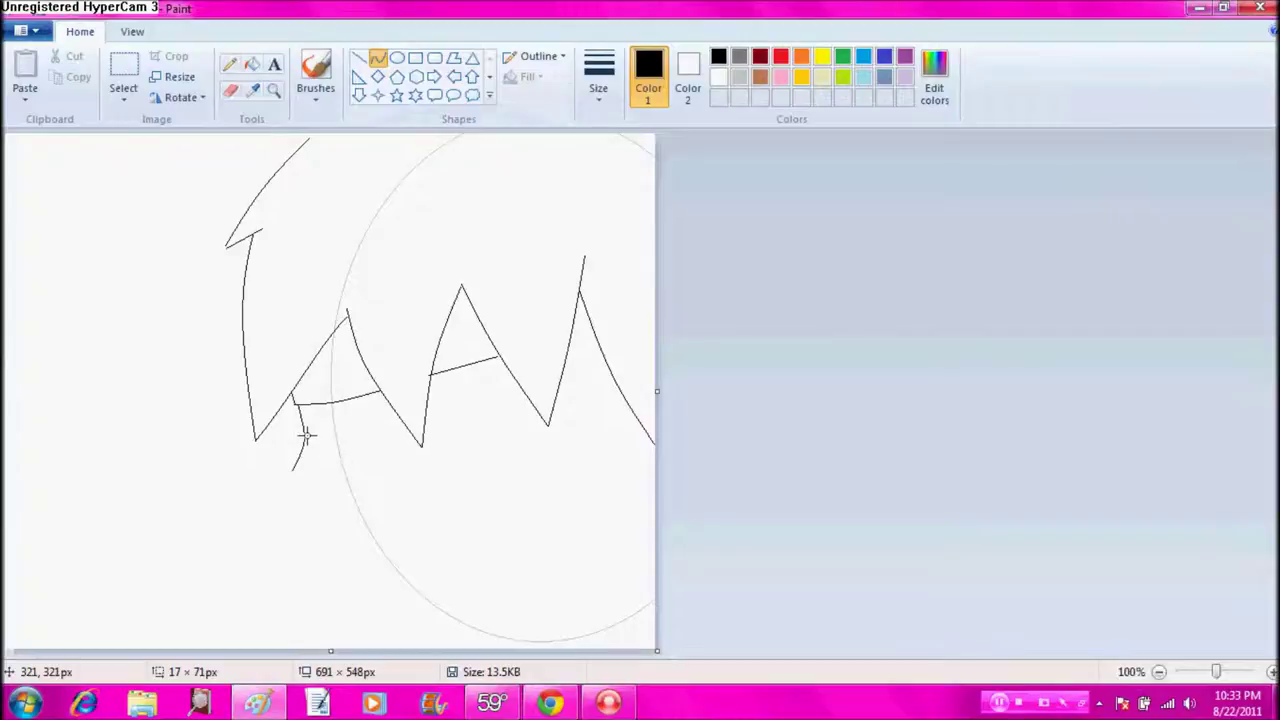
Step: Replace the short line below the headband with curves for the nose bridge, nose tip and underside of the nose
{"action": "left_click", "coordinate": [230, 90]}
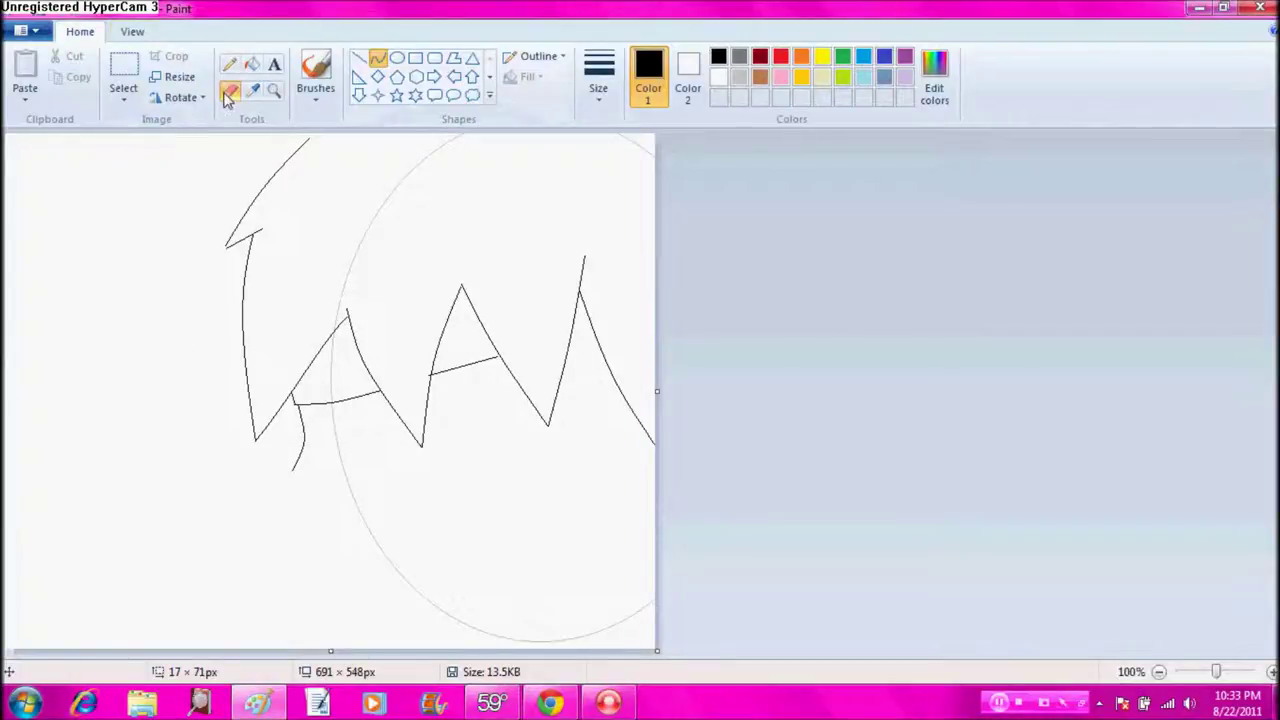
{"action": "left_click", "coordinate": [377, 58]}
{"action": "mouse_move", "coordinate": [305, 406]}
{"action": "left_mouse_down"}
{"action": "mouse_move", "coordinate": [325, 495]}
{"action": "mouse_move", "coordinate": [326, 463]}
{"action": "mouse_move", "coordinate": [286, 534]}
{"action": "mouse_move", "coordinate": [303, 537]}
{"action": "mouse_move", "coordinate": [322, 505]}
{"action": "mouse_move", "coordinate": [362, 538]}
{"action": "left_mouse_up"}
{"action": "left_click", "coordinate": [318, 440]}
{"action": "left_click", "coordinate": [928, 448]}
{"action": "left_click", "coordinate": [330, 540]}
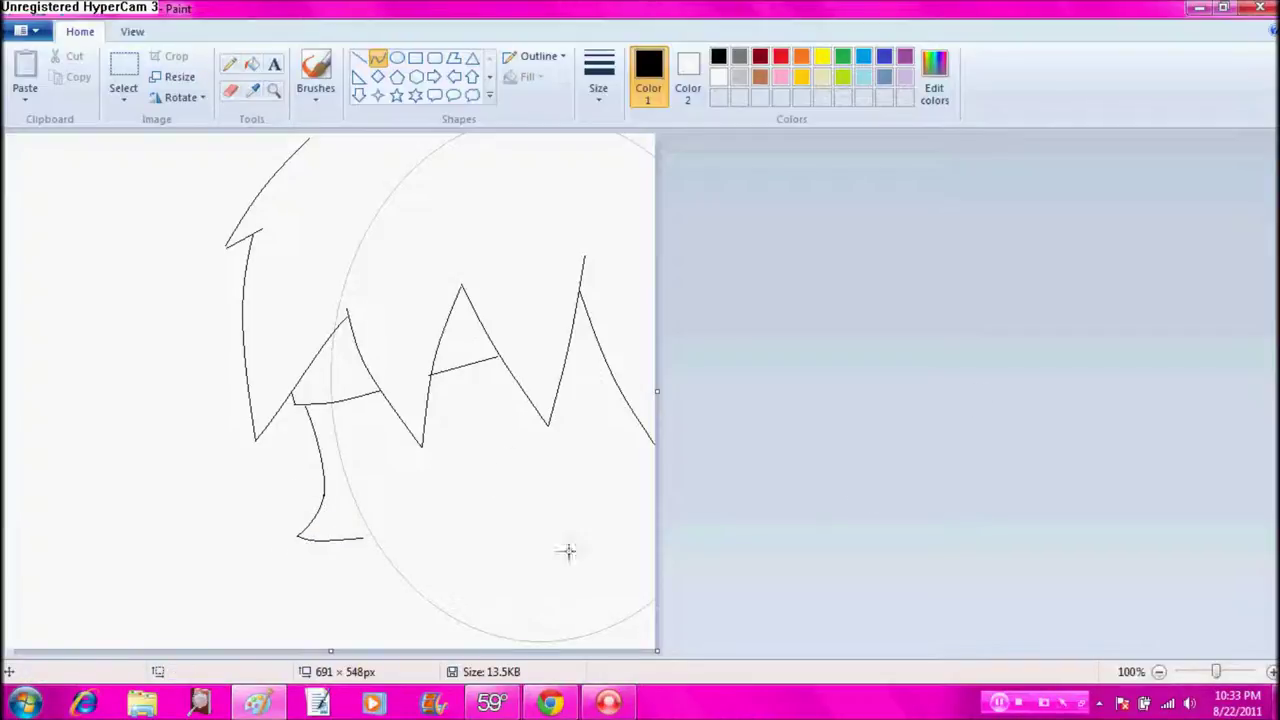
Step: Erase the nose bridge and redraw it as a forward-bowed curve from the nose tip up to the headband
{"action": "left_click", "coordinate": [230, 89]}
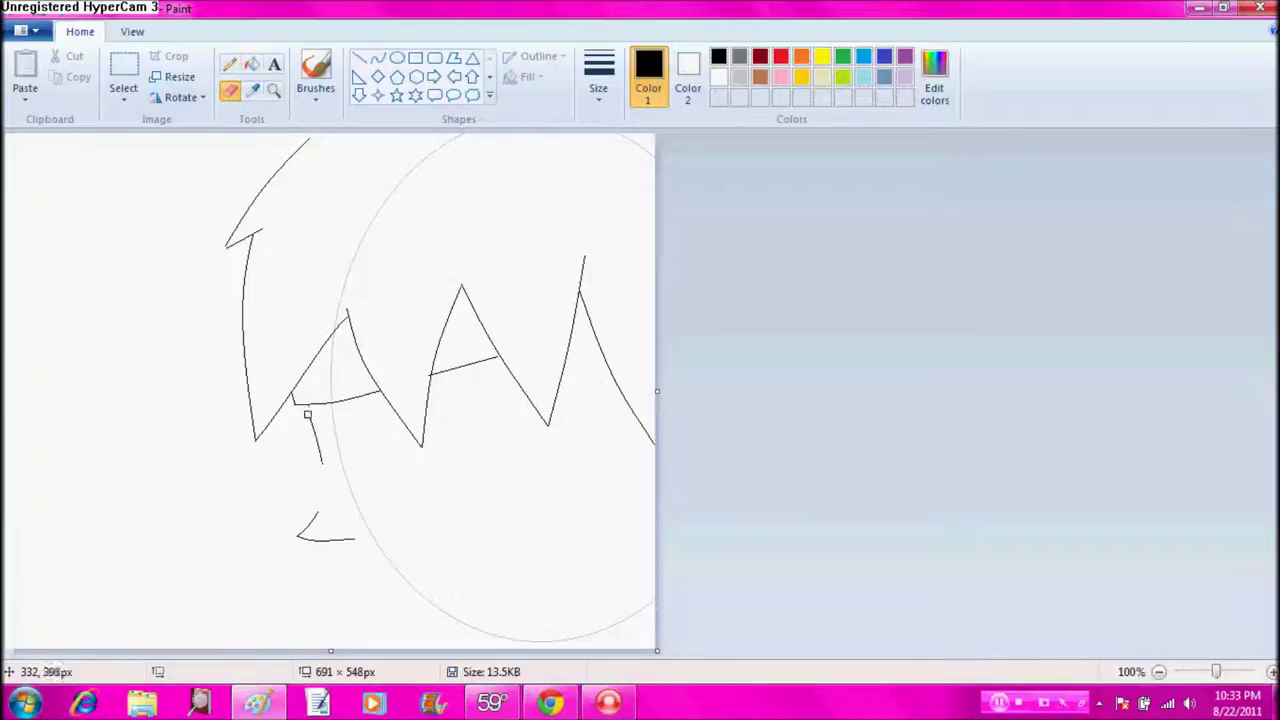
{"action": "left_click", "coordinate": [377, 58]}
{"action": "mouse_move", "coordinate": [317, 514]}
{"action": "left_mouse_down"}
{"action": "mouse_move", "coordinate": [338, 399]}
{"action": "mouse_move", "coordinate": [324, 403]}
{"action": "left_mouse_up"}
{"action": "left_click_drag", "start_coordinate": [321, 476], "coordinate": [347, 449]}
{"action": "left_click", "coordinate": [987, 431]}
Step: Draw the lips, chin and jaw line below the nose with curves
{"action": "mouse_move", "coordinate": [353, 539]}
{"action": "left_mouse_down"}
{"action": "mouse_move", "coordinate": [381, 602]}
{"action": "mouse_move", "coordinate": [368, 552]}
{"action": "mouse_move", "coordinate": [361, 586]}
{"action": "mouse_move", "coordinate": [342, 593]}
{"action": "mouse_move", "coordinate": [408, 604]}
{"action": "mouse_move", "coordinate": [398, 607]}
{"action": "mouse_move", "coordinate": [423, 628]}
{"action": "mouse_move", "coordinate": [412, 634]}
{"action": "mouse_move", "coordinate": [548, 648]}
{"action": "mouse_move", "coordinate": [538, 651]}
{"action": "left_mouse_up"}
{"action": "left_click_drag", "start_coordinate": [458, 645], "coordinate": [446, 648]}
{"action": "left_click", "coordinate": [974, 441]}
{"action": "left_click_drag", "start_coordinate": [651, 612], "coordinate": [534, 667]}
{"action": "left_click", "coordinate": [880, 497]}
{"action": "left_click_drag", "start_coordinate": [424, 484], "coordinate": [469, 464]}
Step: Erase the upper arc of the light grey guide circle above the hair fringe
{"action": "left_click", "coordinate": [274, 91]}
{"action": "left_click", "coordinate": [336, 188]}
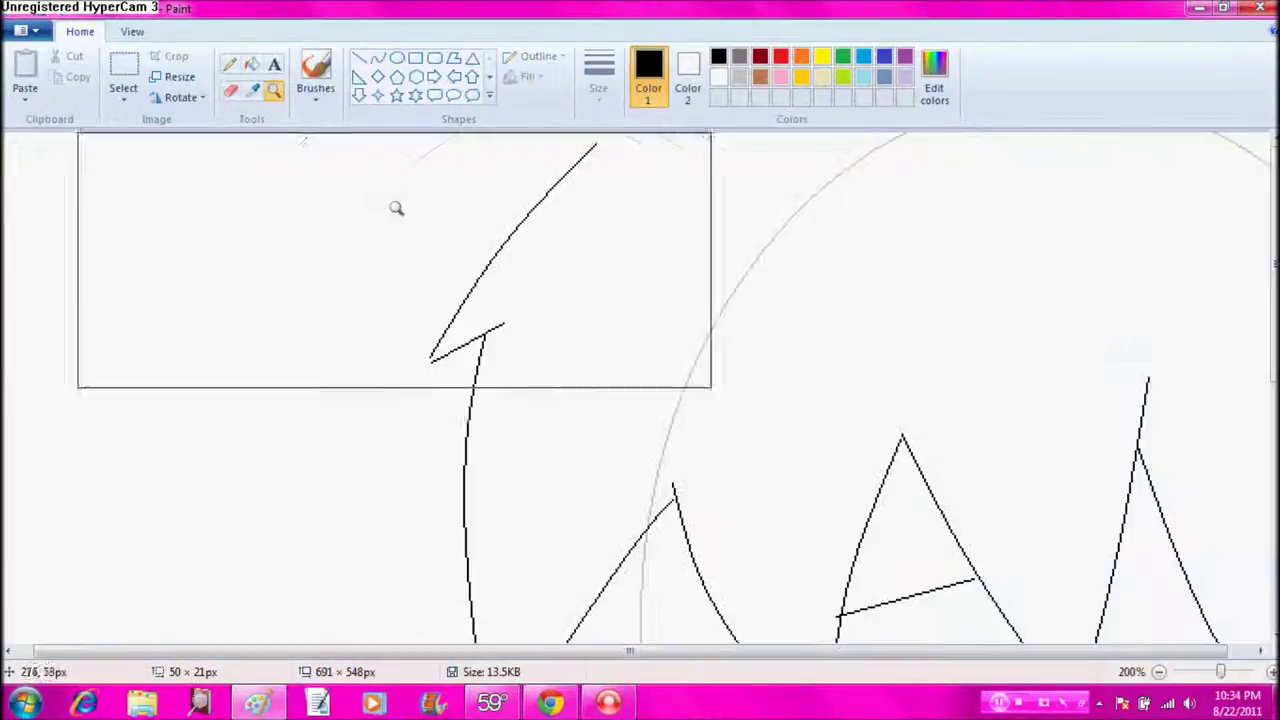
{"action": "left_click", "coordinate": [786, 320]}
{"action": "left_click", "coordinate": [231, 91]}
{"action": "mouse_move", "coordinate": [330, 511]}
{"action": "left_mouse_down"}
{"action": "mouse_move", "coordinate": [520, 127]}
{"action": "mouse_move", "coordinate": [446, 256]}
{"action": "left_mouse_up"}
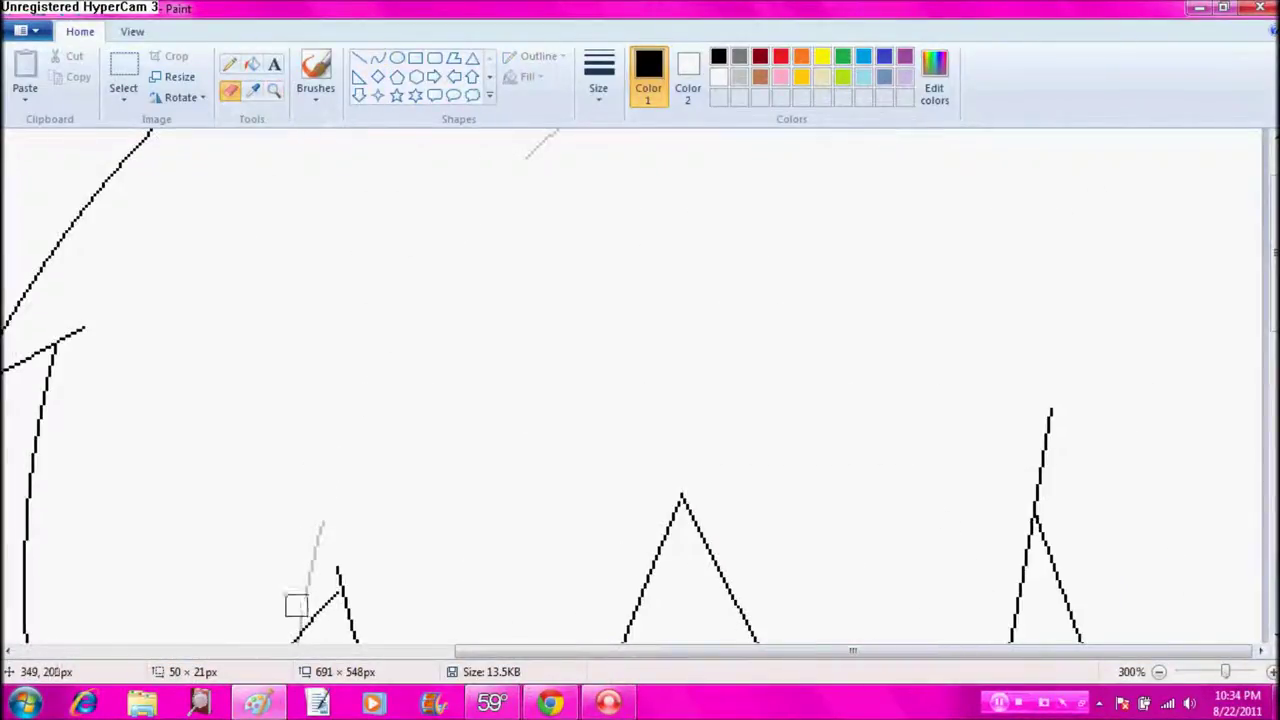
{"action": "left_click_drag", "start_coordinate": [289, 614], "coordinate": [322, 518]}
{"action": "left_click_drag", "start_coordinate": [1274, 308], "coordinate": [1274, 276]}
{"action": "mouse_move", "coordinate": [540, 251]}
{"action": "left_mouse_down"}
{"action": "mouse_move", "coordinate": [567, 213]}
{"action": "mouse_move", "coordinate": [930, 85]}
{"action": "mouse_move", "coordinate": [1258, 202]}
{"action": "left_mouse_up"}
Step: Erase the remaining grey guide circle where it crosses the face, nose and jaw
{"action": "scroll", "coordinate": [632, 385], "scroll_direction": "down", "scroll_amount": 10}
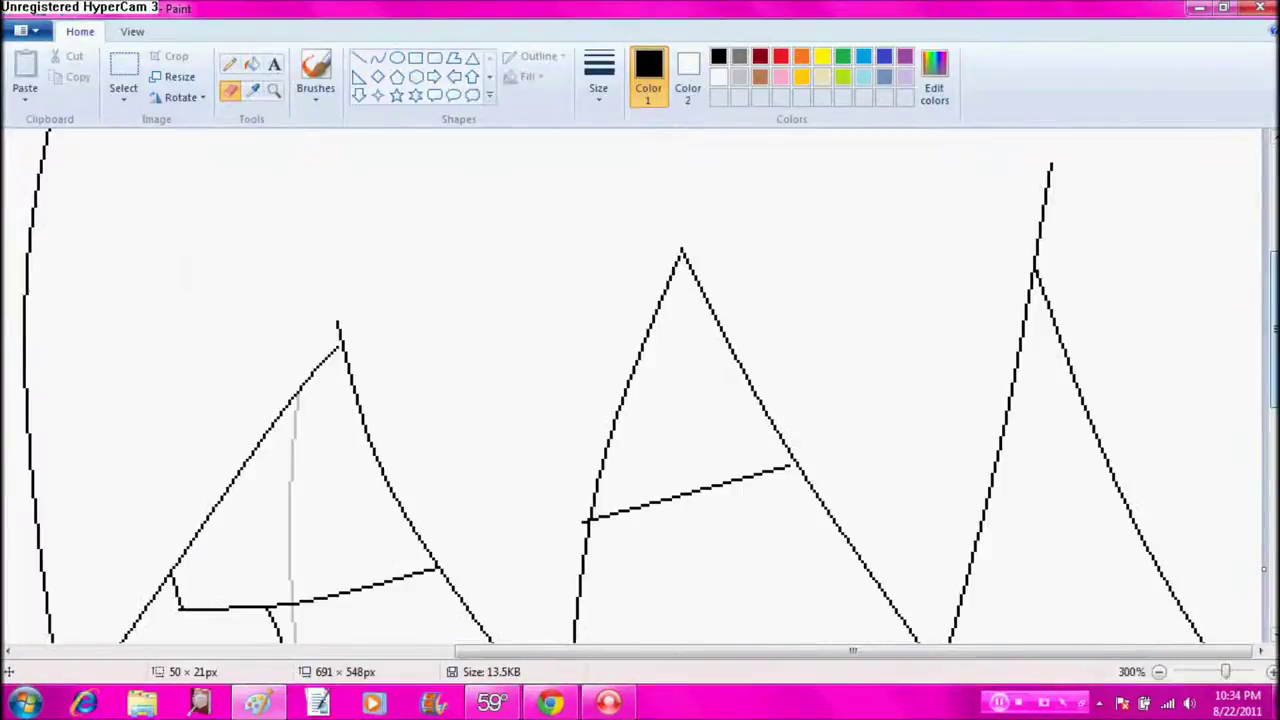
{"action": "mouse_move", "coordinate": [993, 605]}
{"action": "left_mouse_down"}
{"action": "mouse_move", "coordinate": [826, 602]}
{"action": "mouse_move", "coordinate": [714, 551]}
{"action": "mouse_move", "coordinate": [770, 602]}
{"action": "mouse_move", "coordinate": [632, 542]}
{"action": "mouse_move", "coordinate": [491, 407]}
{"action": "mouse_move", "coordinate": [366, 218]}
{"action": "mouse_move", "coordinate": [344, 140]}
{"action": "left_mouse_up"}
{"action": "left_click_drag", "start_coordinate": [1010, 600], "coordinate": [1208, 517]}
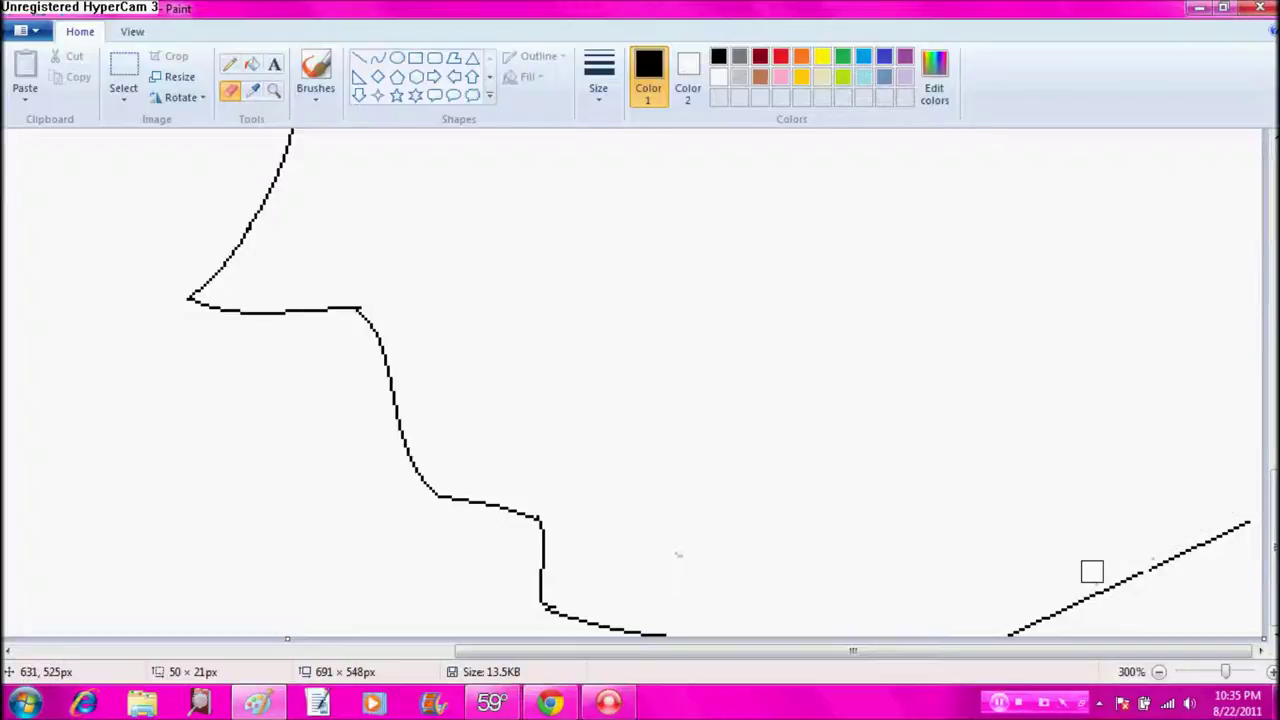
{"action": "scroll", "coordinate": [632, 385], "scroll_direction": "up", "scroll_amount": 10}
{"action": "mouse_move", "coordinate": [334, 563]}
{"action": "left_mouse_down"}
{"action": "mouse_move", "coordinate": [316, 520]}
{"action": "mouse_move", "coordinate": [310, 397]}
{"action": "mouse_move", "coordinate": [282, 312]}
{"action": "mouse_move", "coordinate": [285, 326]}
{"action": "mouse_move", "coordinate": [307, 133]}
{"action": "left_mouse_up"}
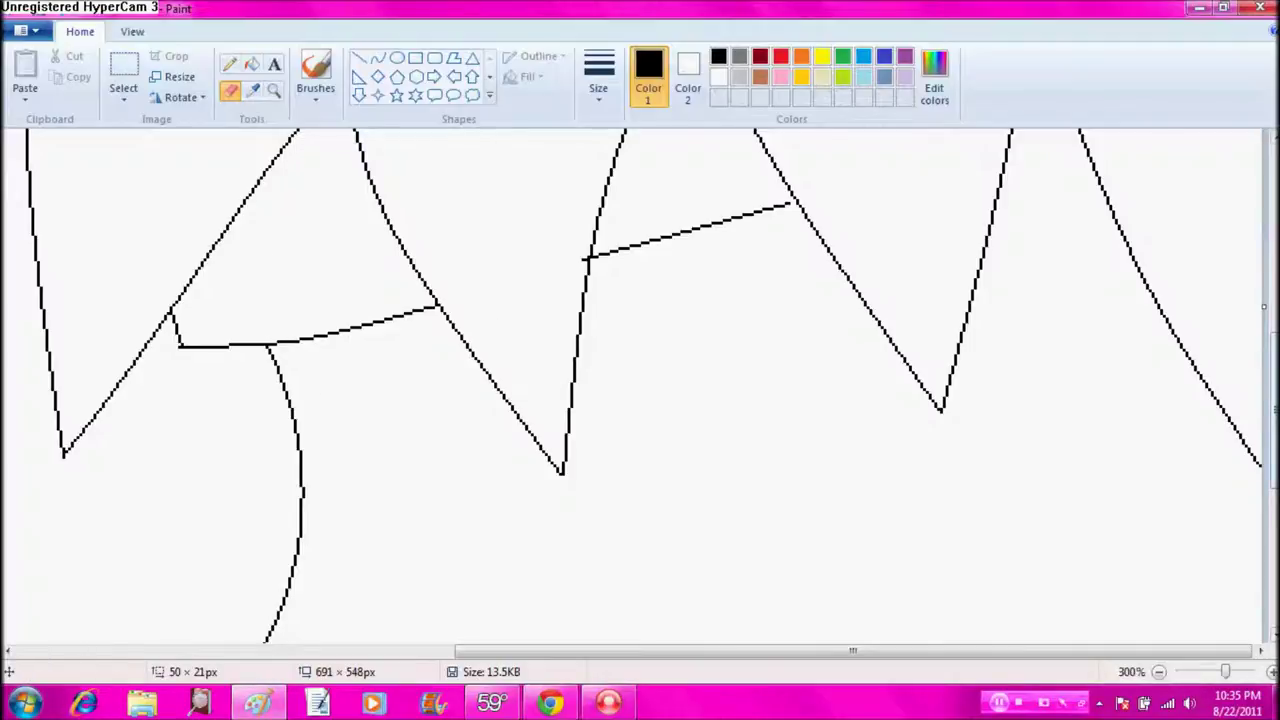
Step: Close the gaps in the jaw line and at the left hair tip in black with the pencil
{"action": "scroll", "coordinate": [541, 373], "scroll_direction": "up", "scroll_amount": 10}
{"action": "left_click", "coordinate": [230, 63]}
{"action": "left_click_drag", "start_coordinate": [225, 148], "coordinate": [242, 133]}
{"action": "scroll", "coordinate": [640, 390], "scroll_direction": "down", "scroll_amount": 7}
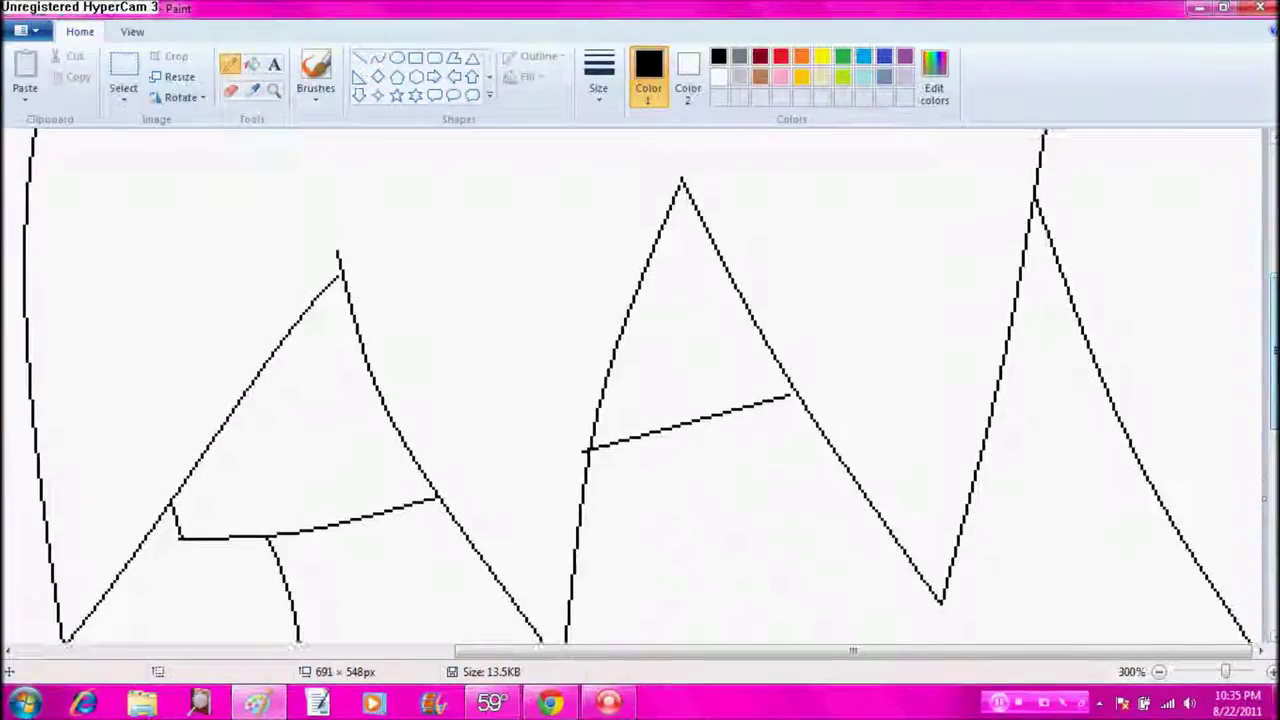
{"action": "scroll", "coordinate": [640, 390], "scroll_direction": "down", "scroll_amount": 3}
{"action": "scroll", "coordinate": [640, 390], "scroll_direction": "down", "scroll_amount": 8}
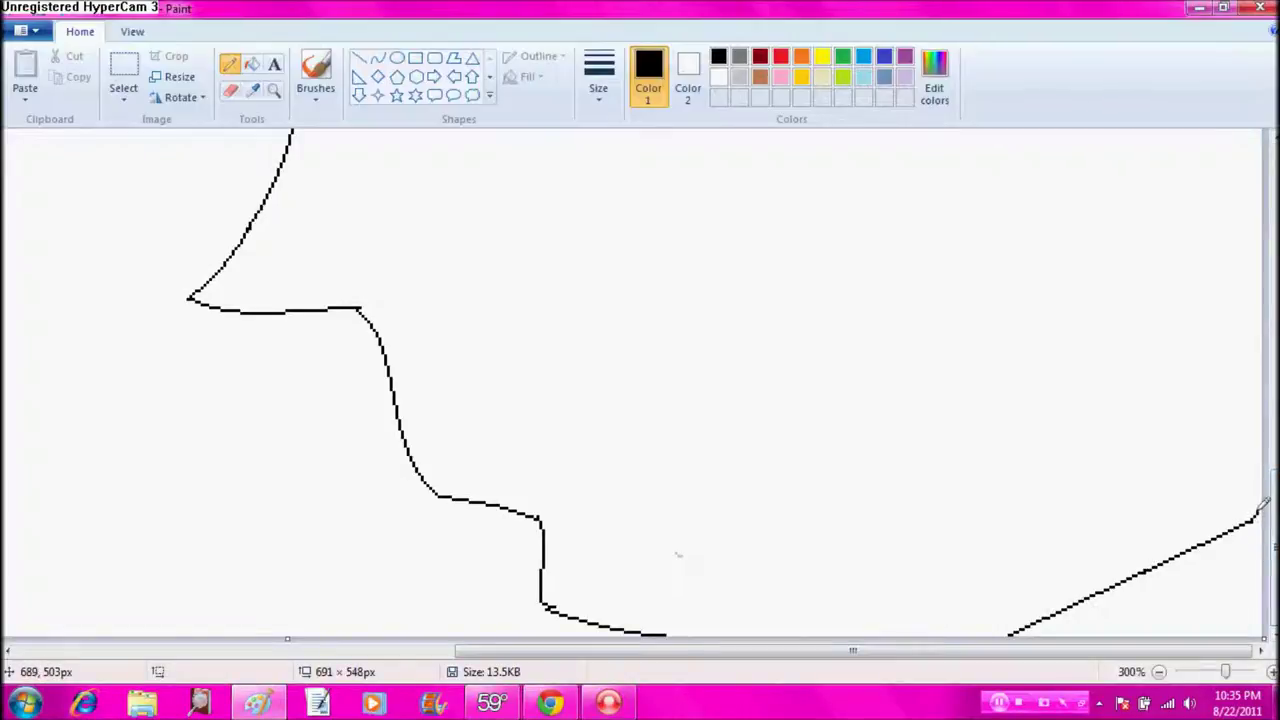
{"action": "left_click_drag", "start_coordinate": [1271, 520], "coordinate": [1271, 232]}
{"action": "left_click_drag", "start_coordinate": [836, 655], "coordinate": [782, 655]}
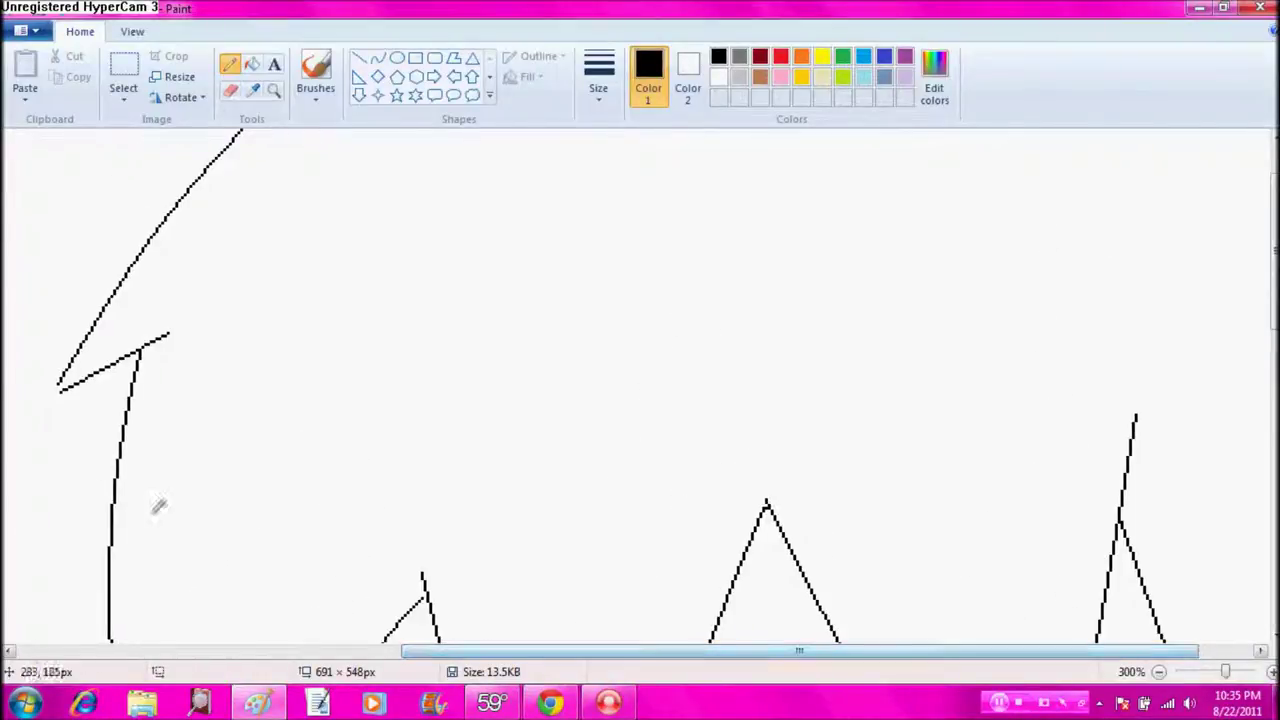
{"action": "left_click_drag", "start_coordinate": [1272, 240], "coordinate": [1272, 203]}
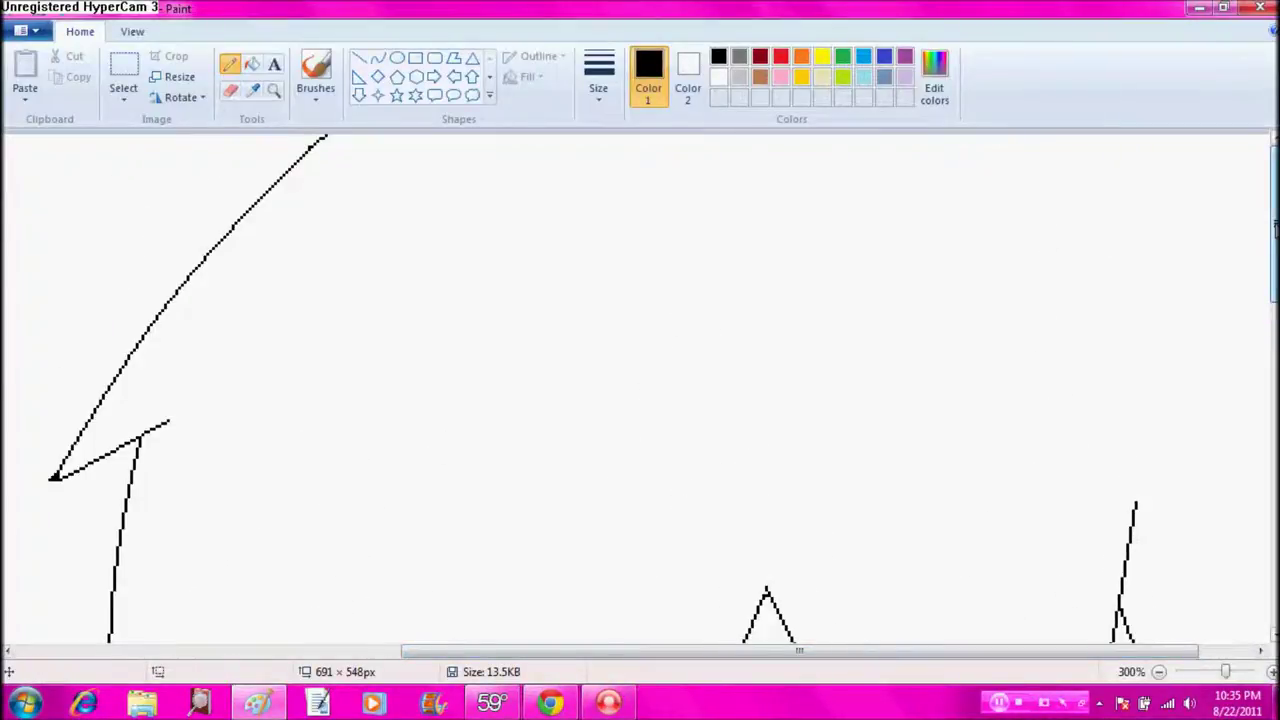
Step: Close the gap at the first peak between the fringe locks with the pencil
{"action": "left_click", "coordinate": [277, 95]}
{"action": "right_click", "coordinate": [380, 347]}
{"action": "right_click", "coordinate": [379, 348]}
{"action": "left_click", "coordinate": [396, 348]}
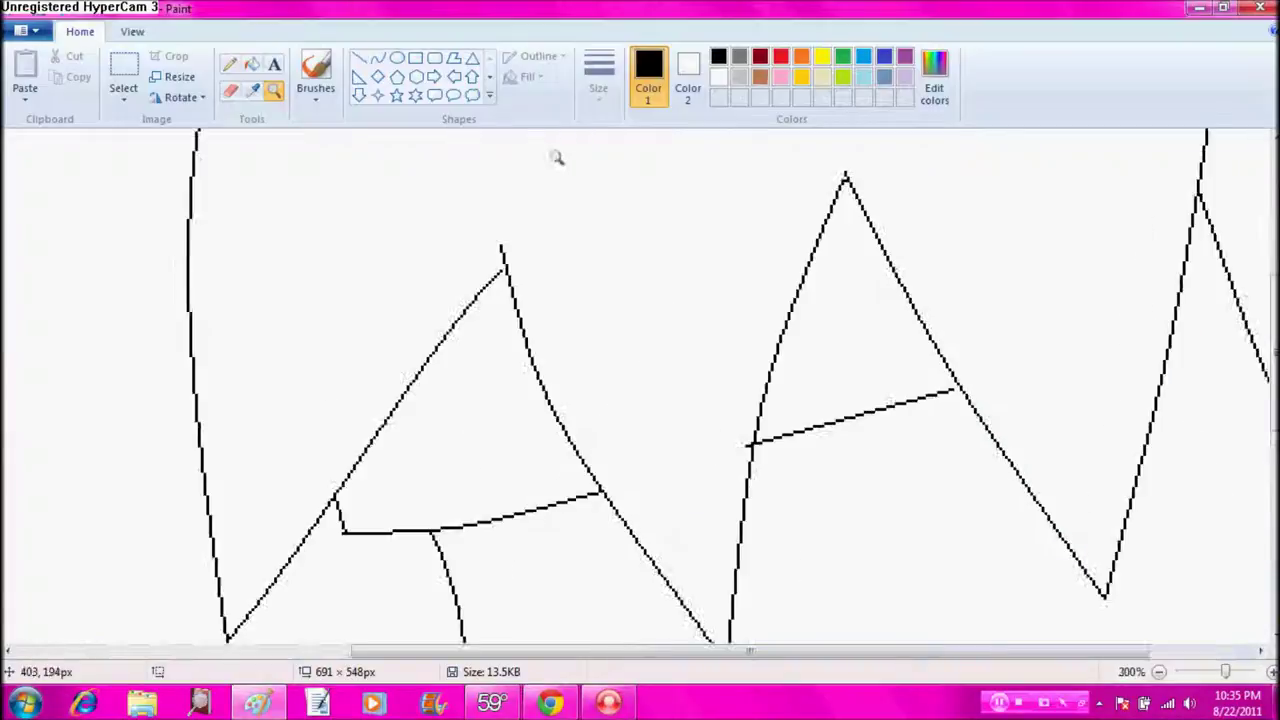
{"action": "left_click", "coordinate": [273, 89]}
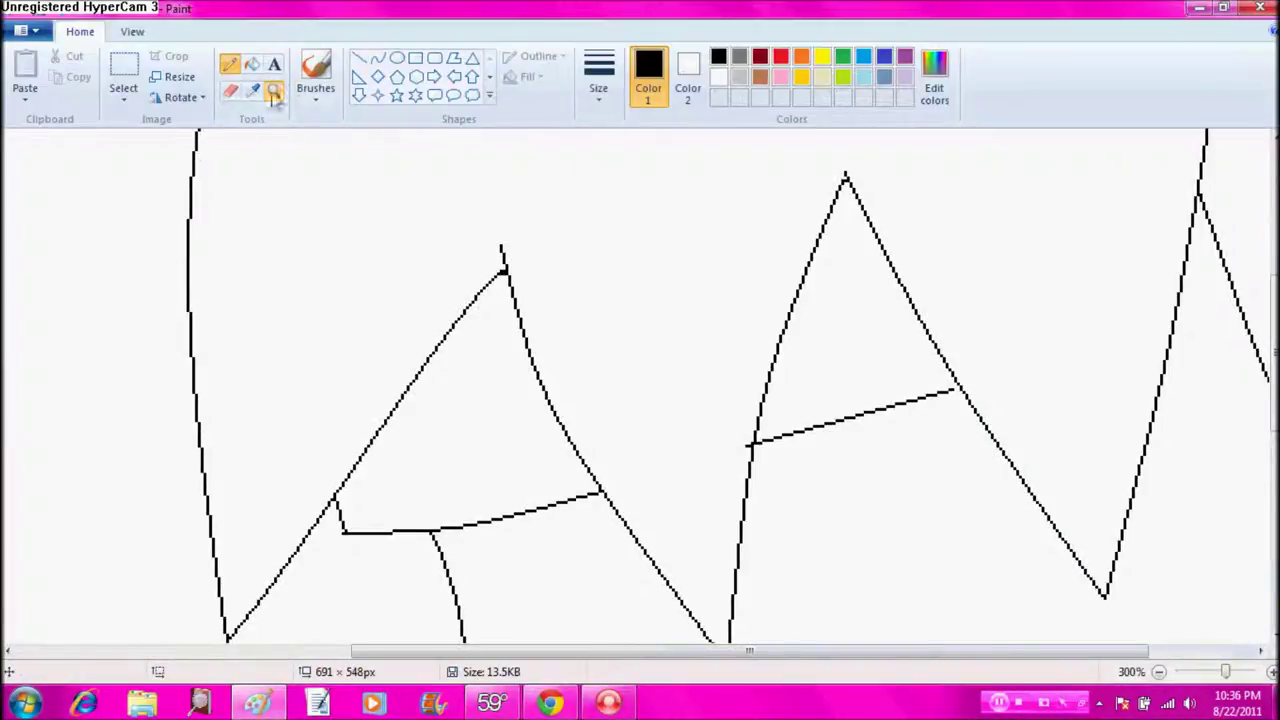
{"action": "right_click", "coordinate": [500, 300]}
{"action": "right_click", "coordinate": [500, 300]}
Step: Pencil wavy shading contours inside each fringe lock and outline the sideburn at the canvas's right edge
{"action": "left_click", "coordinate": [229, 64]}
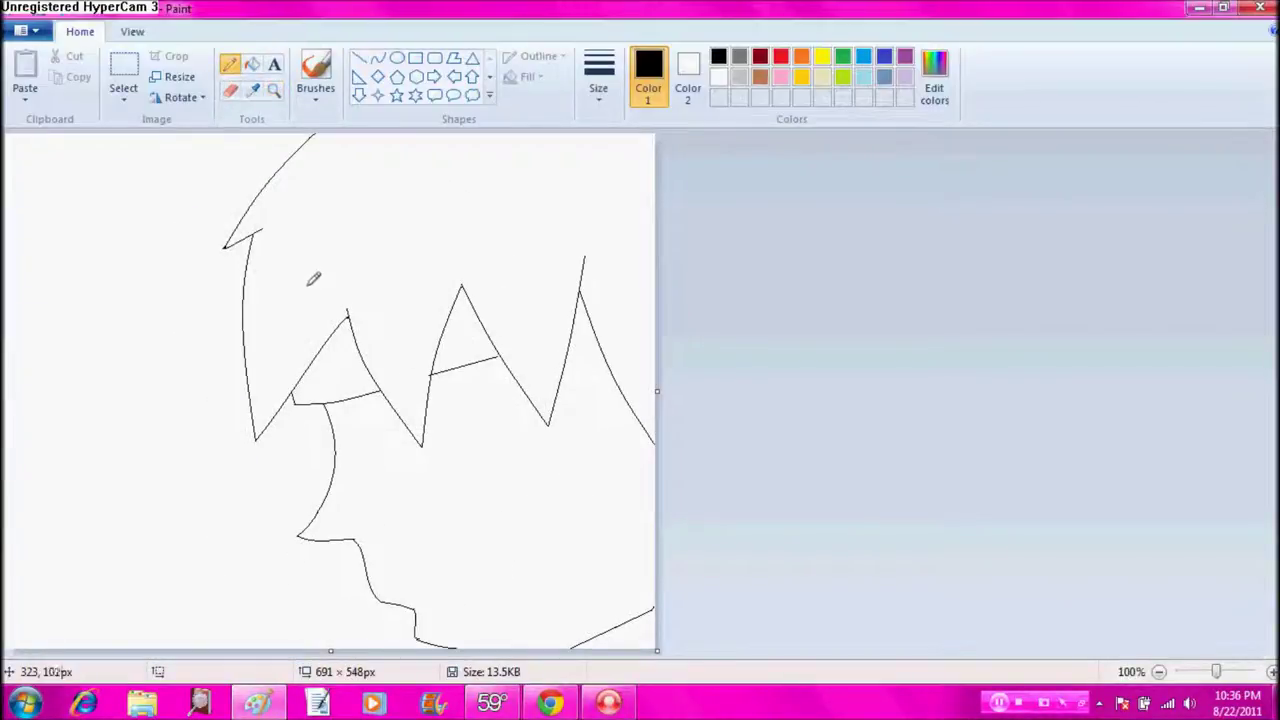
{"action": "left_click_drag", "start_coordinate": [262, 230], "coordinate": [274, 380]}
{"action": "left_click_drag", "start_coordinate": [347, 311], "coordinate": [410, 386]}
{"action": "left_click_drag", "start_coordinate": [463, 286], "coordinate": [520, 333]}
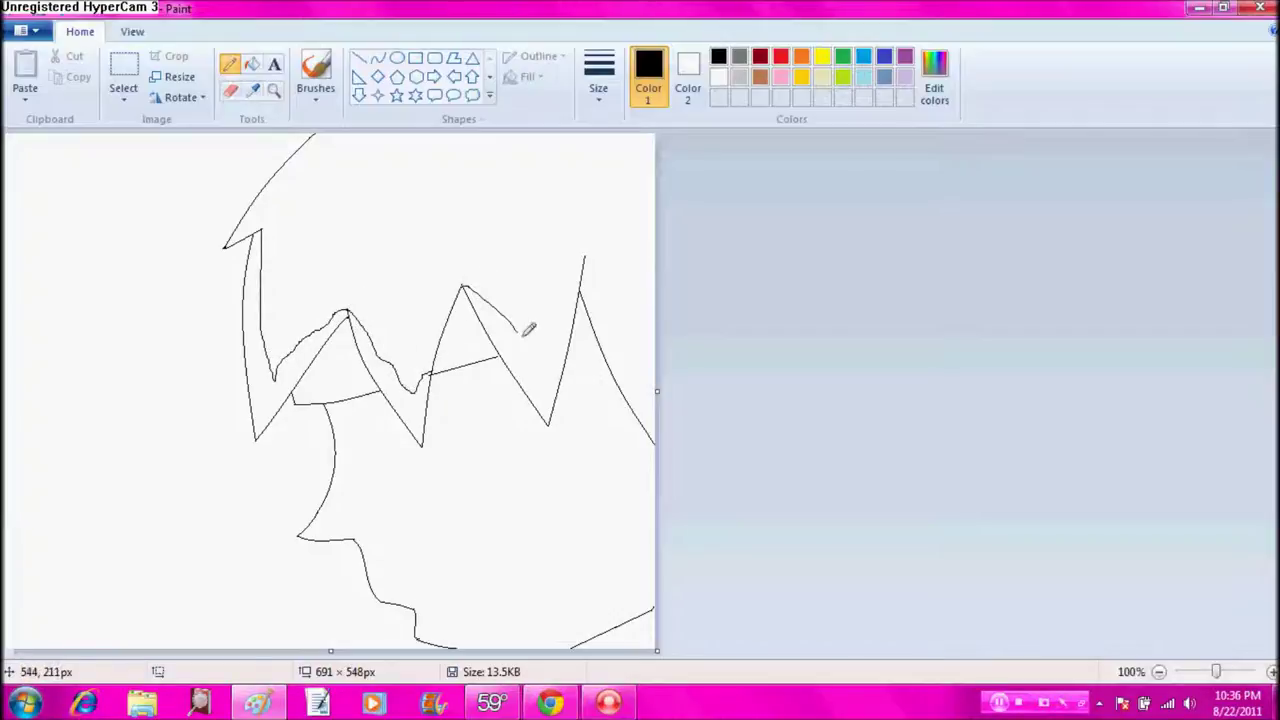
{"action": "left_click_drag", "start_coordinate": [585, 256], "coordinate": [690, 347]}
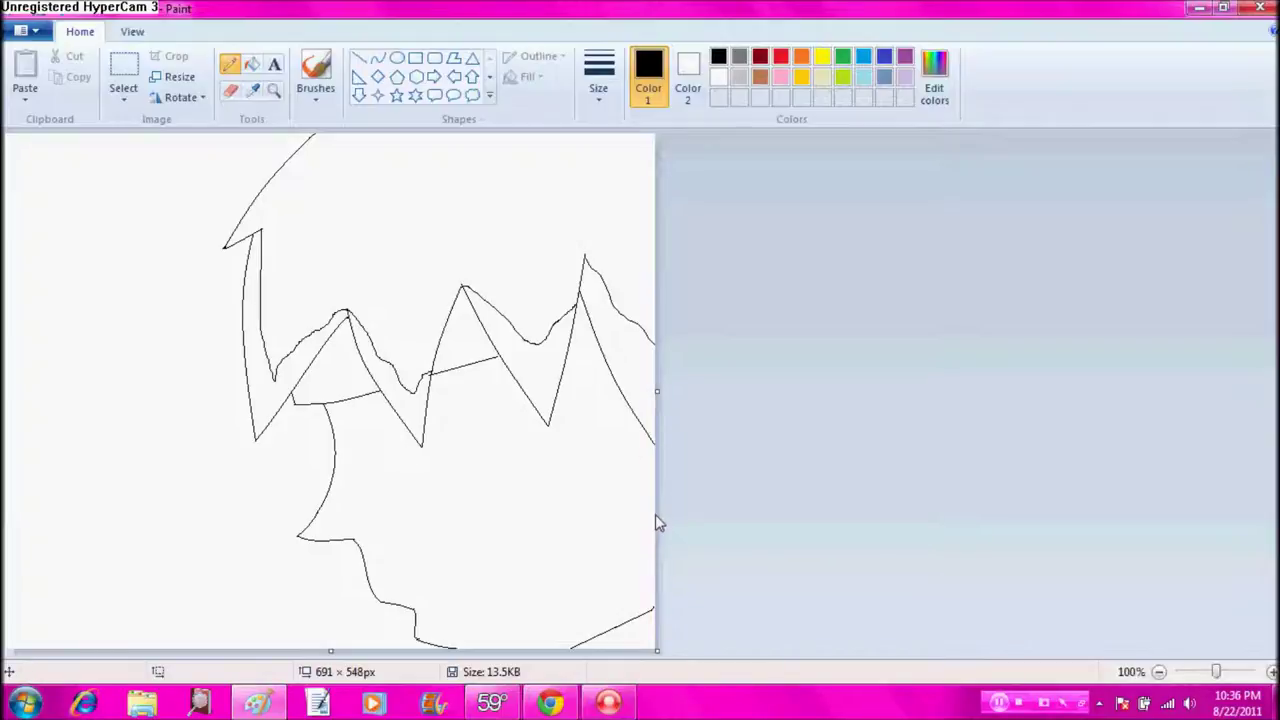
{"action": "left_click_drag", "start_coordinate": [651, 533], "coordinate": [648, 610]}
Step: Fill the shading areas of all the fringe locks and the sideburn with black
{"action": "left_click", "coordinate": [251, 63]}
{"action": "left_click", "coordinate": [270, 372]}
{"action": "left_click", "coordinate": [385, 385]}
{"action": "left_click", "coordinate": [547, 356]}
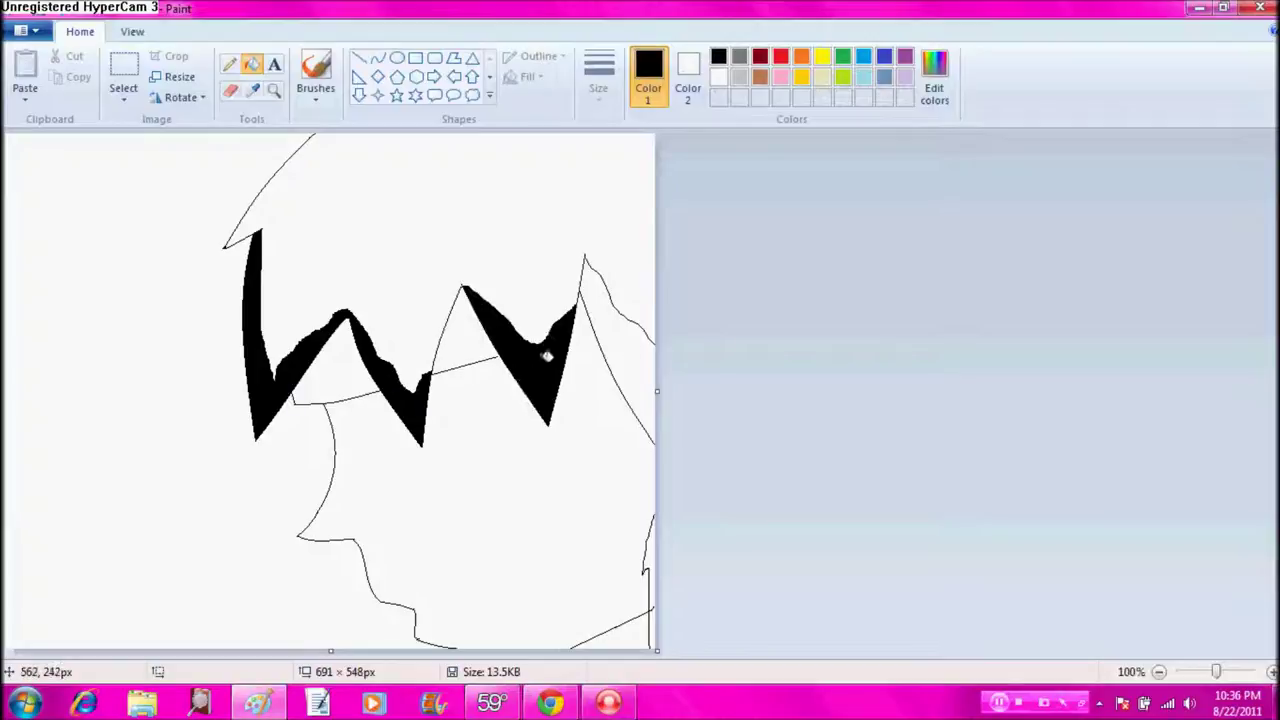
{"action": "left_click", "coordinate": [630, 356]}
{"action": "left_click", "coordinate": [651, 540]}
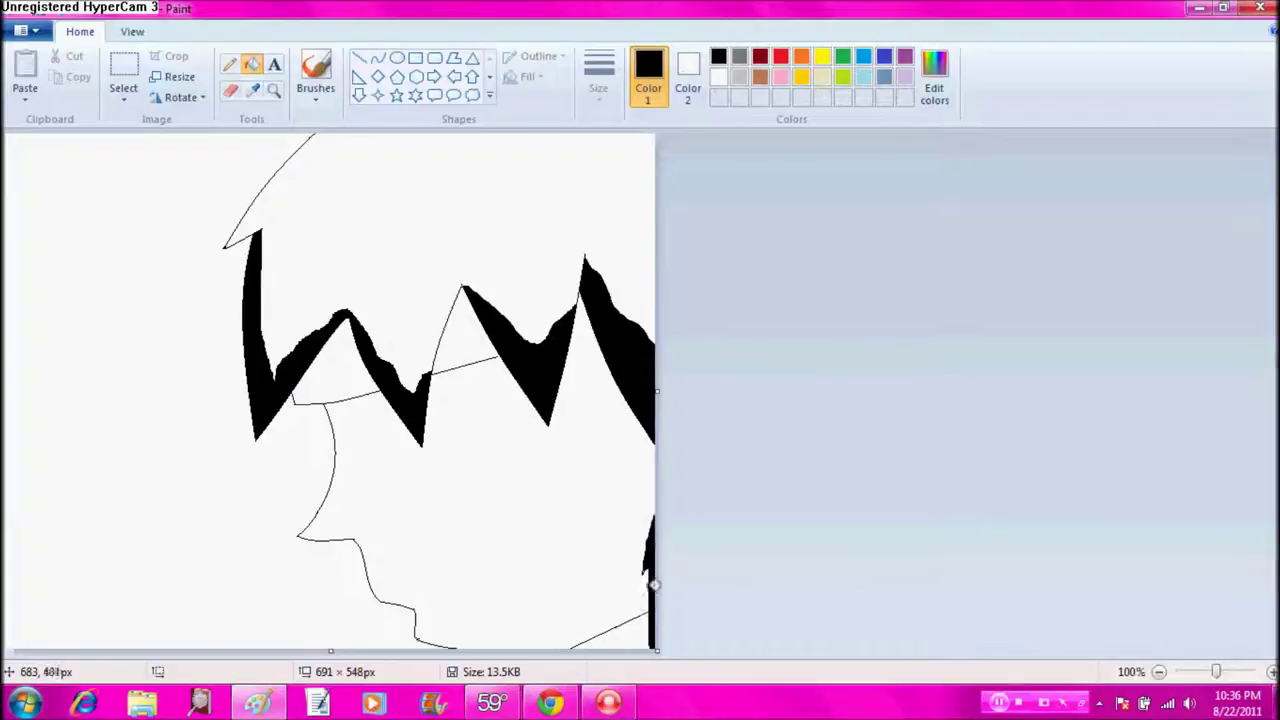
Step: Fill the main hair area with red and pencil the missing black headband line between the rightmost locks
{"action": "left_click", "coordinate": [781, 57]}
{"action": "left_click", "coordinate": [652, 195]}
{"action": "left_click", "coordinate": [229, 63]}
{"action": "left_click", "coordinate": [718, 57]}
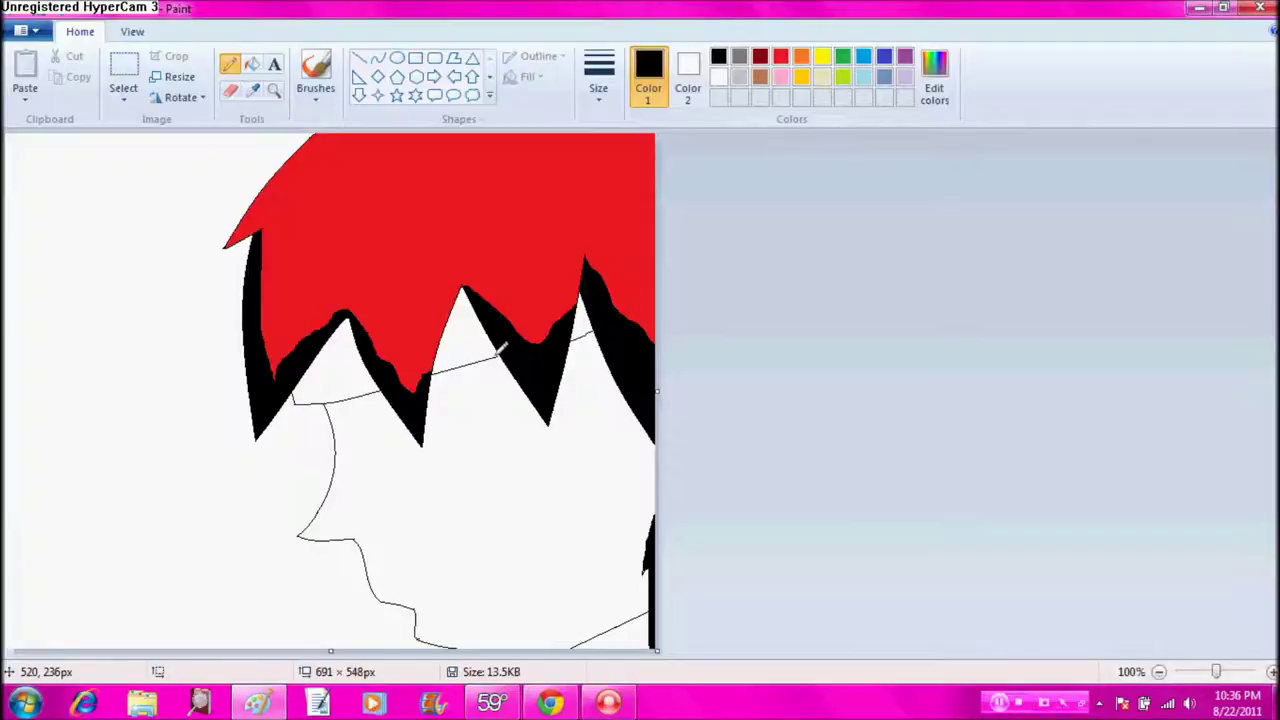
{"action": "left_click", "coordinate": [251, 63]}
{"action": "left_click", "coordinate": [739, 77]}
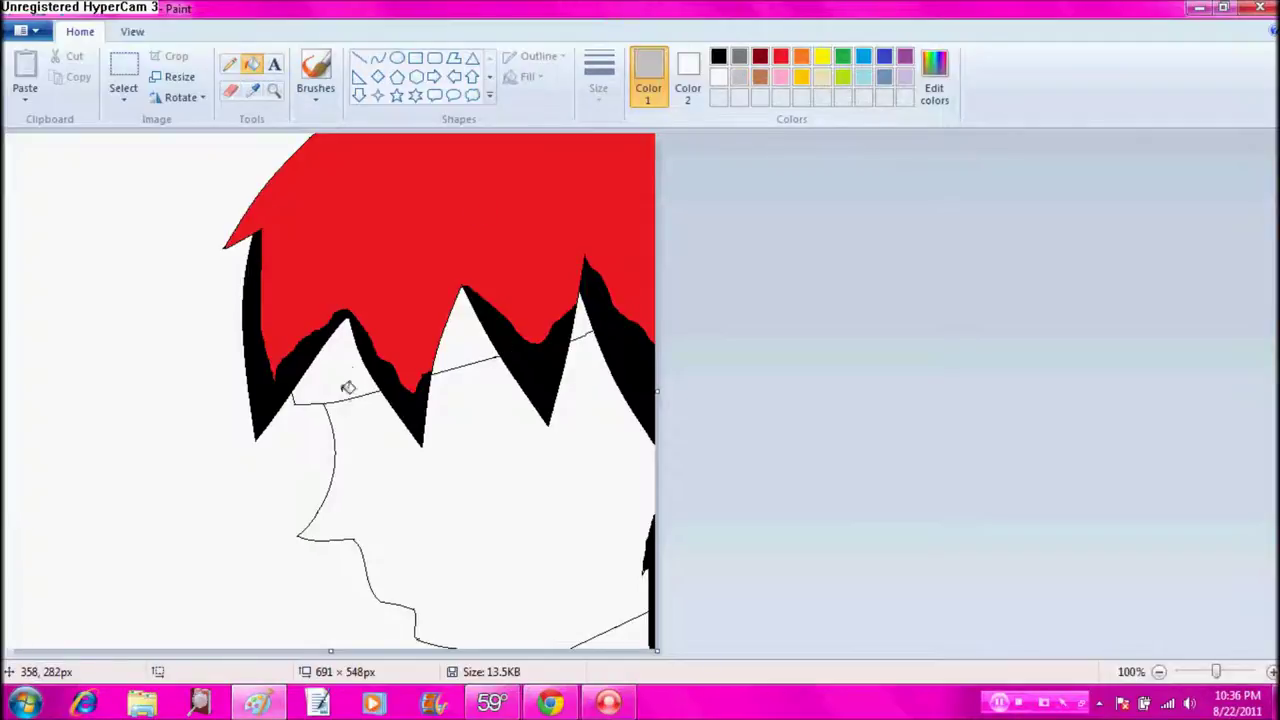
{"action": "left_click", "coordinate": [718, 57]}
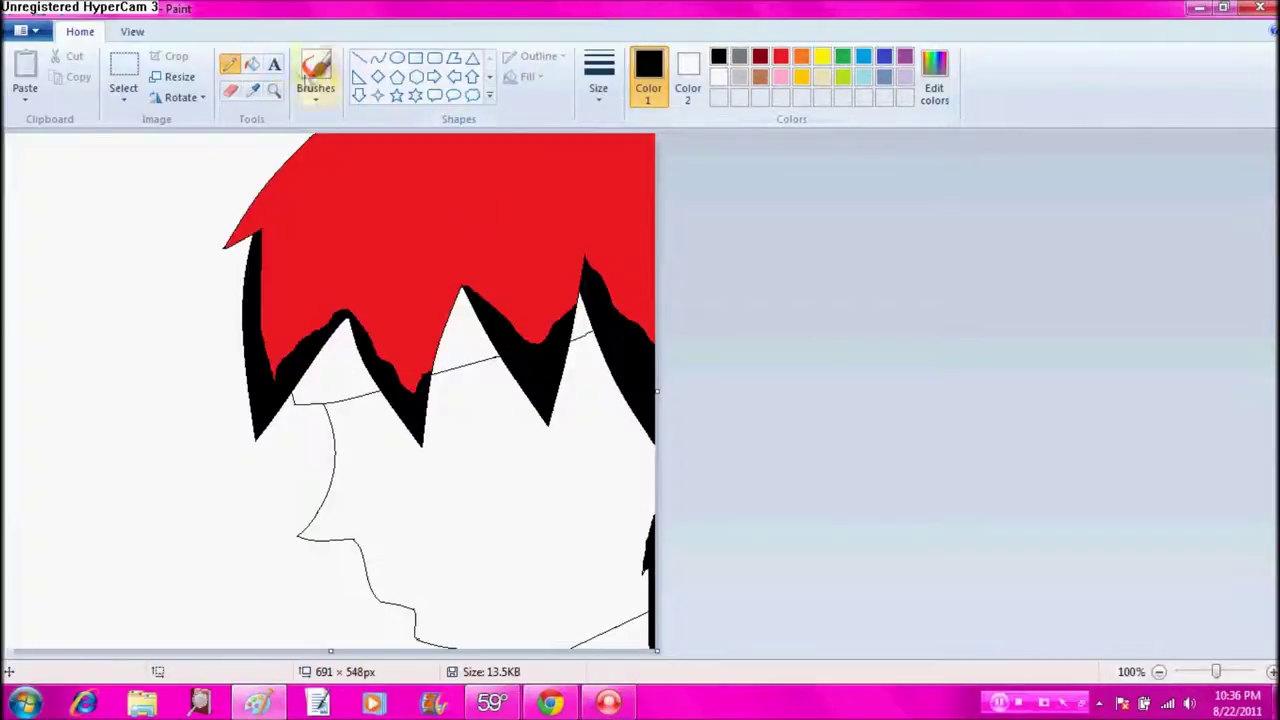
Step: Try to sketch the eye's lower edge and curved upper lid freehand in black with the pencil
{"action": "left_click", "coordinate": [273, 90]}
{"action": "left_click", "coordinate": [637, 498]}
{"action": "left_click", "coordinate": [863, 249]}
{"action": "right_click", "coordinate": [771, 362]}
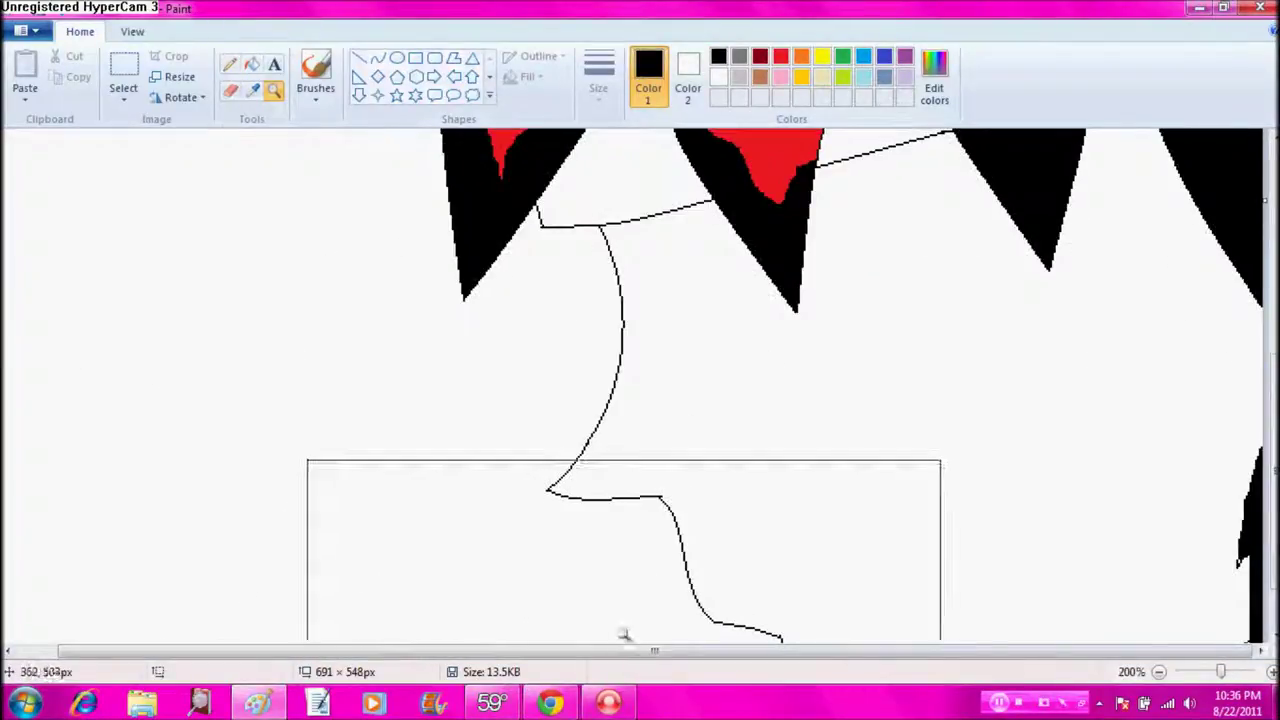
{"action": "left_click", "coordinate": [229, 63]}
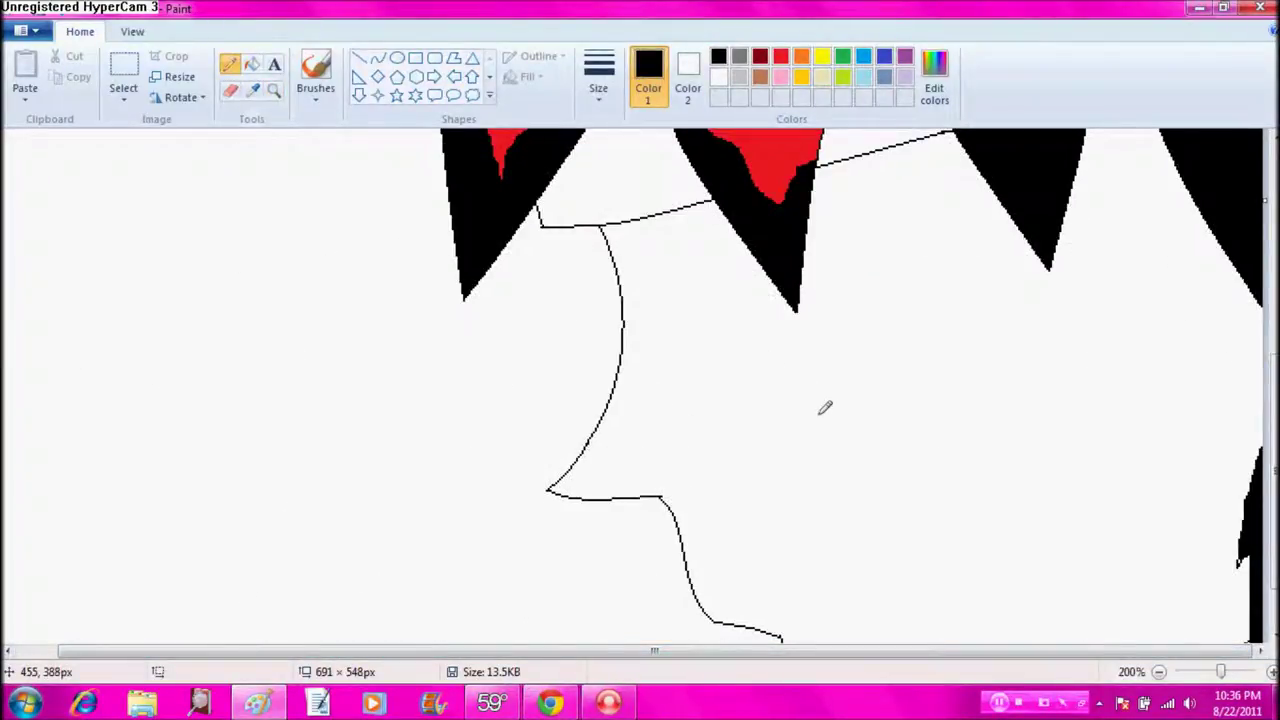
{"action": "left_click_drag", "start_coordinate": [849, 418], "coordinate": [889, 404]}
{"action": "mouse_move", "coordinate": [935, 285]}
{"action": "left_mouse_down"}
{"action": "mouse_move", "coordinate": [924, 243]}
{"action": "mouse_move", "coordinate": [905, 237]}
{"action": "mouse_move", "coordinate": [705, 318]}
{"action": "left_mouse_up"}
{"action": "left_click", "coordinate": [273, 90]}
{"action": "right_click", "coordinate": [426, 360]}
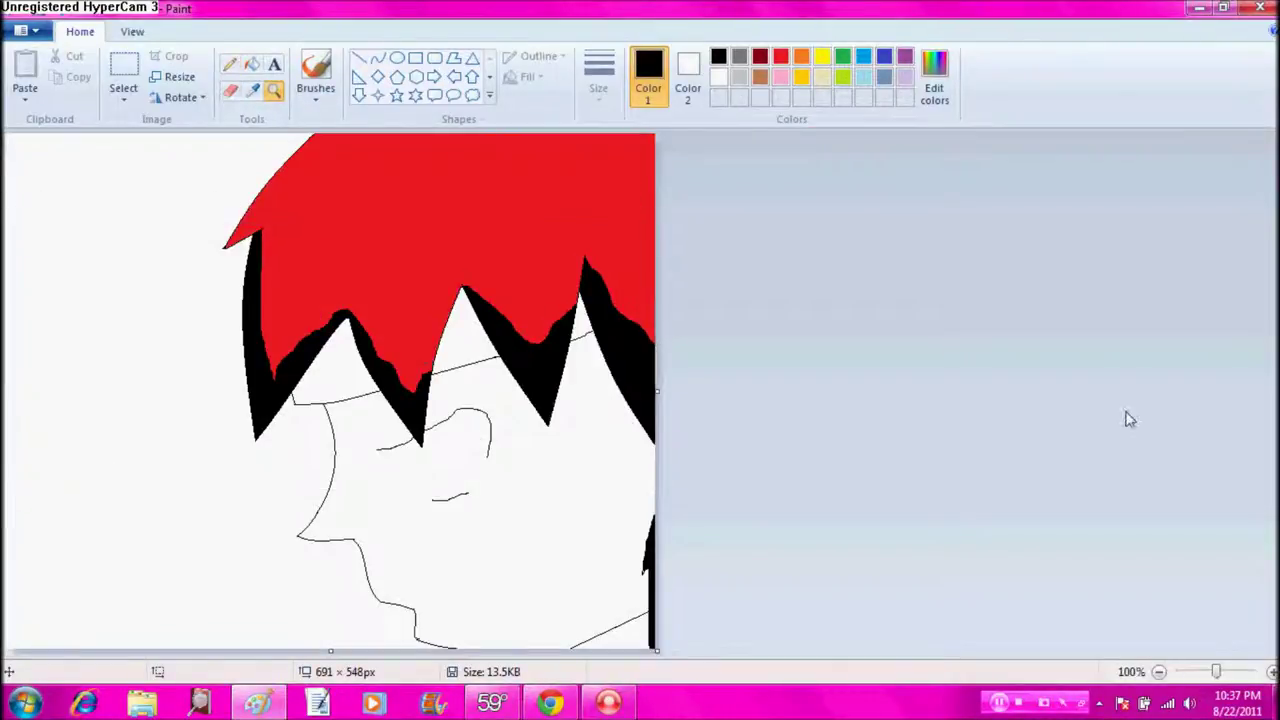
Step: Remove the freehand eye and redraw its upper lid, back corner and lower lid with the Curve tool
{"action": "left_click", "coordinate": [377, 58]}
{"action": "left_click_drag", "start_coordinate": [414, 490], "coordinate": [472, 470]}
{"action": "left_click", "coordinate": [230, 90]}
{"action": "left_click", "coordinate": [377, 58]}
{"action": "mouse_move", "coordinate": [474, 455]}
{"action": "left_mouse_down"}
{"action": "mouse_move", "coordinate": [490, 413]}
{"action": "mouse_move", "coordinate": [377, 447]}
{"action": "left_mouse_up"}
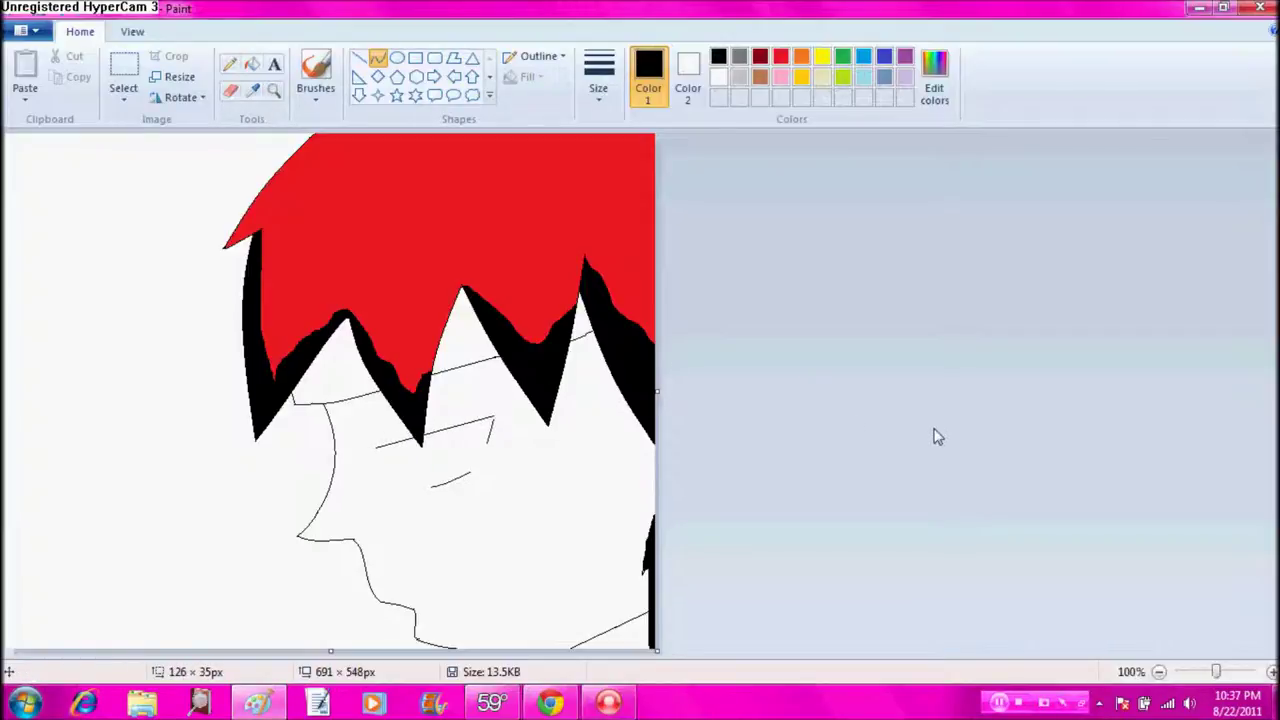
Step: Draw two curved iris sides between the eyelids and an eyebrow line above the eye
{"action": "left_click_drag", "start_coordinate": [432, 432], "coordinate": [433, 487]}
{"action": "left_click", "coordinate": [1016, 321]}
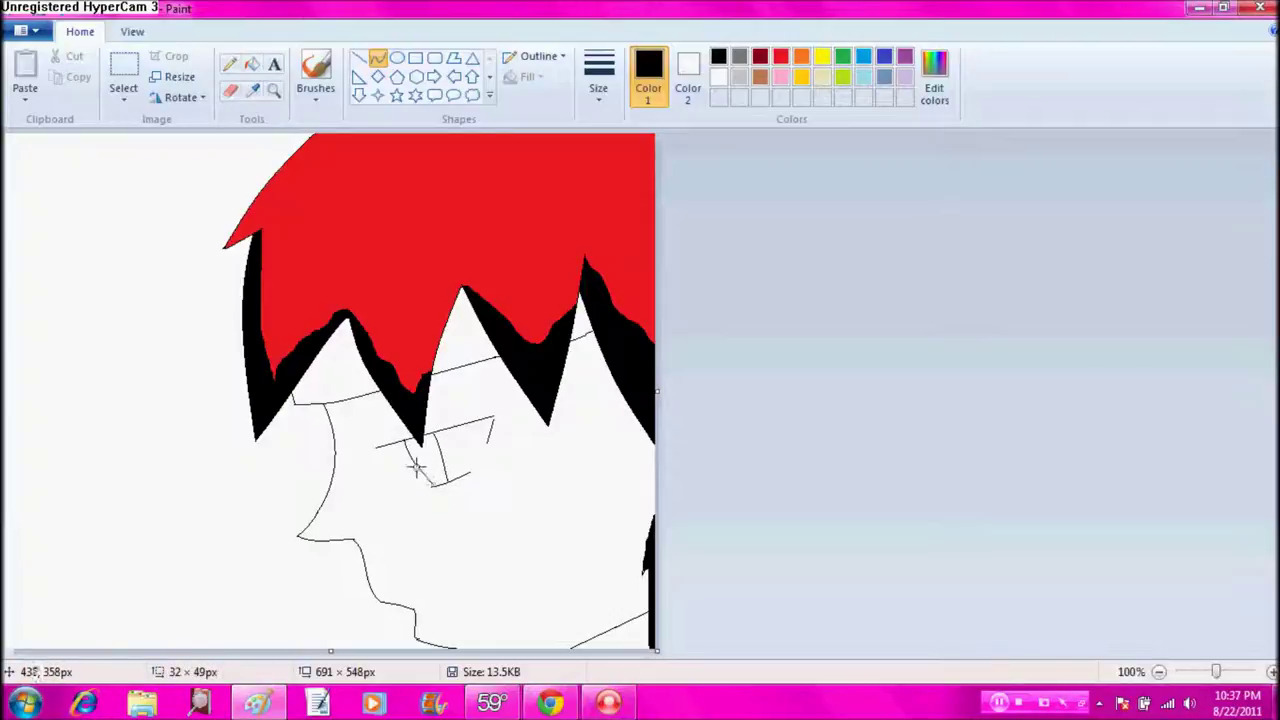
{"action": "mouse_move", "coordinate": [551, 702]}
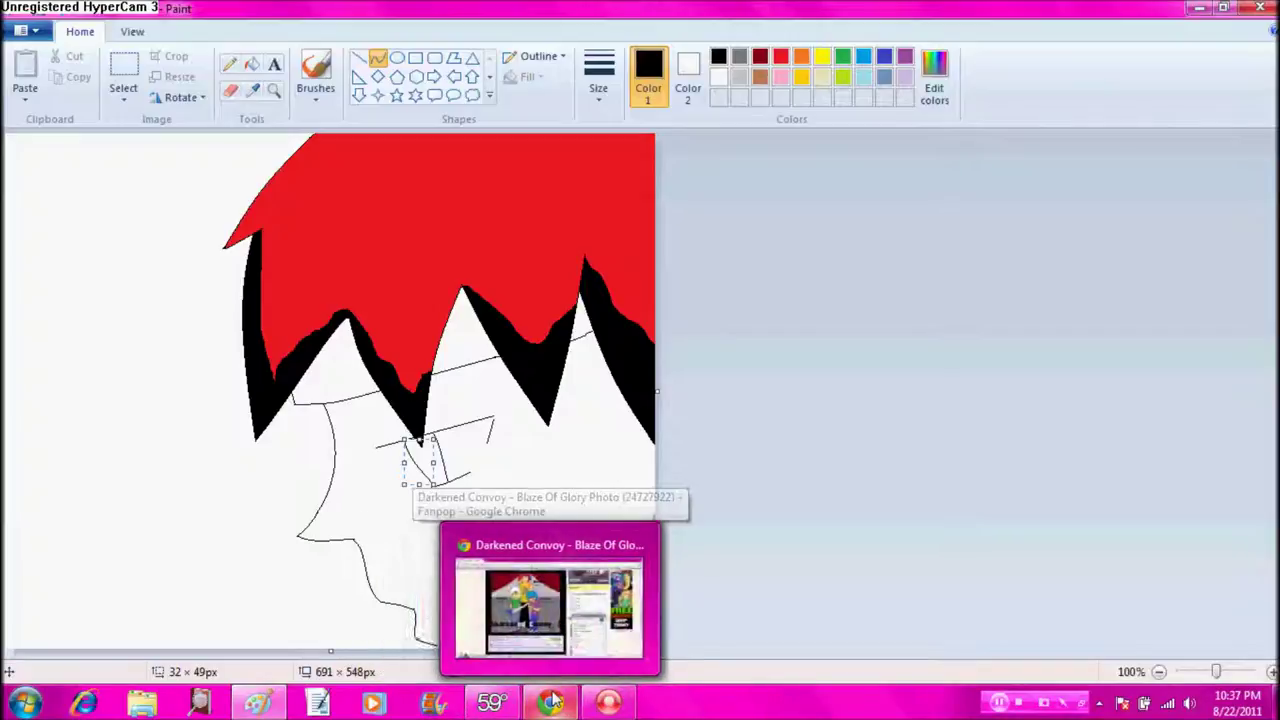
{"action": "left_click", "coordinate": [880, 386]}
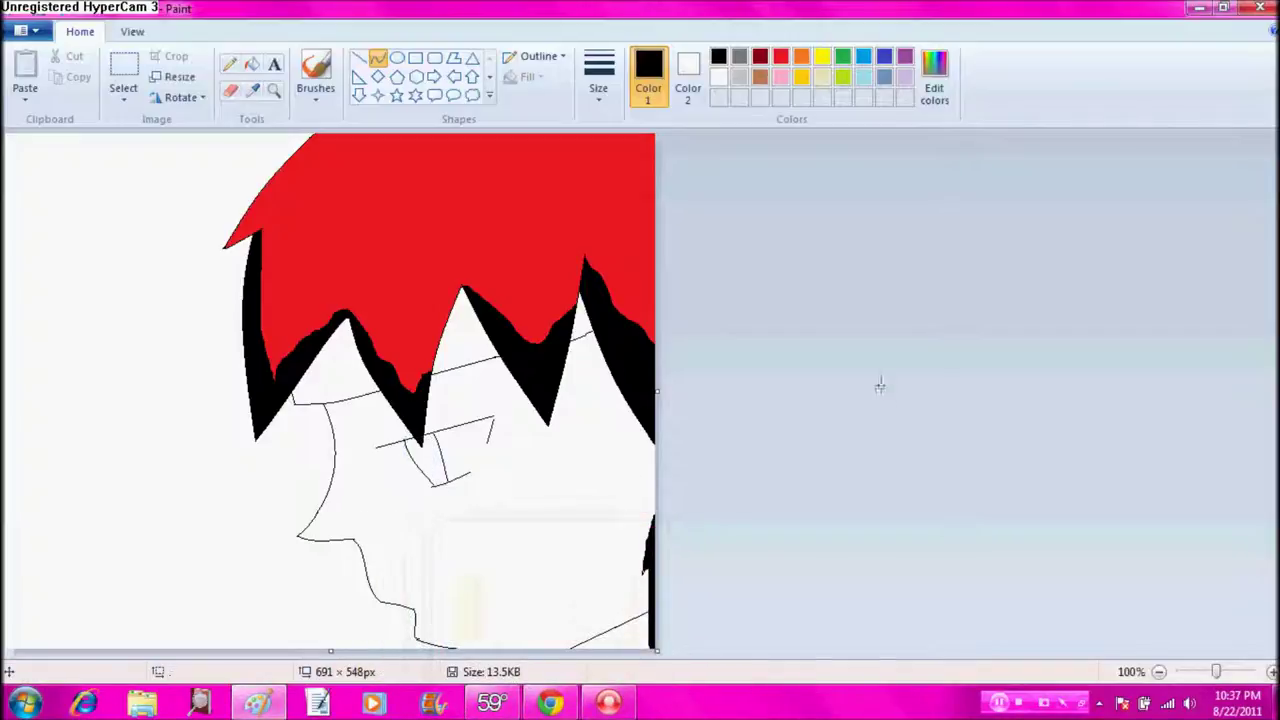
{"action": "left_click_drag", "start_coordinate": [508, 393], "coordinate": [356, 434]}
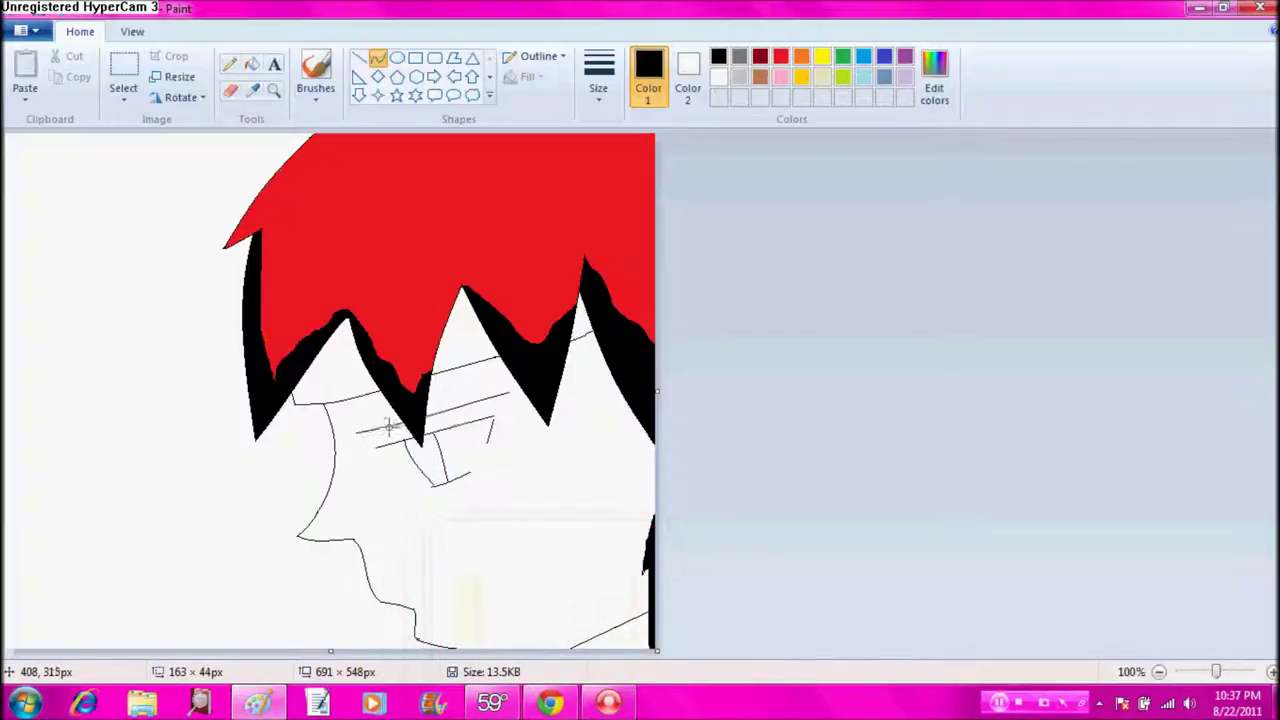
Step: Pencil the pupil's rounded lower edge and a wavy shading line across the lower iris
{"action": "left_click", "coordinate": [274, 90]}
{"action": "left_click", "coordinate": [571, 486]}
{"action": "left_click", "coordinate": [737, 331]}
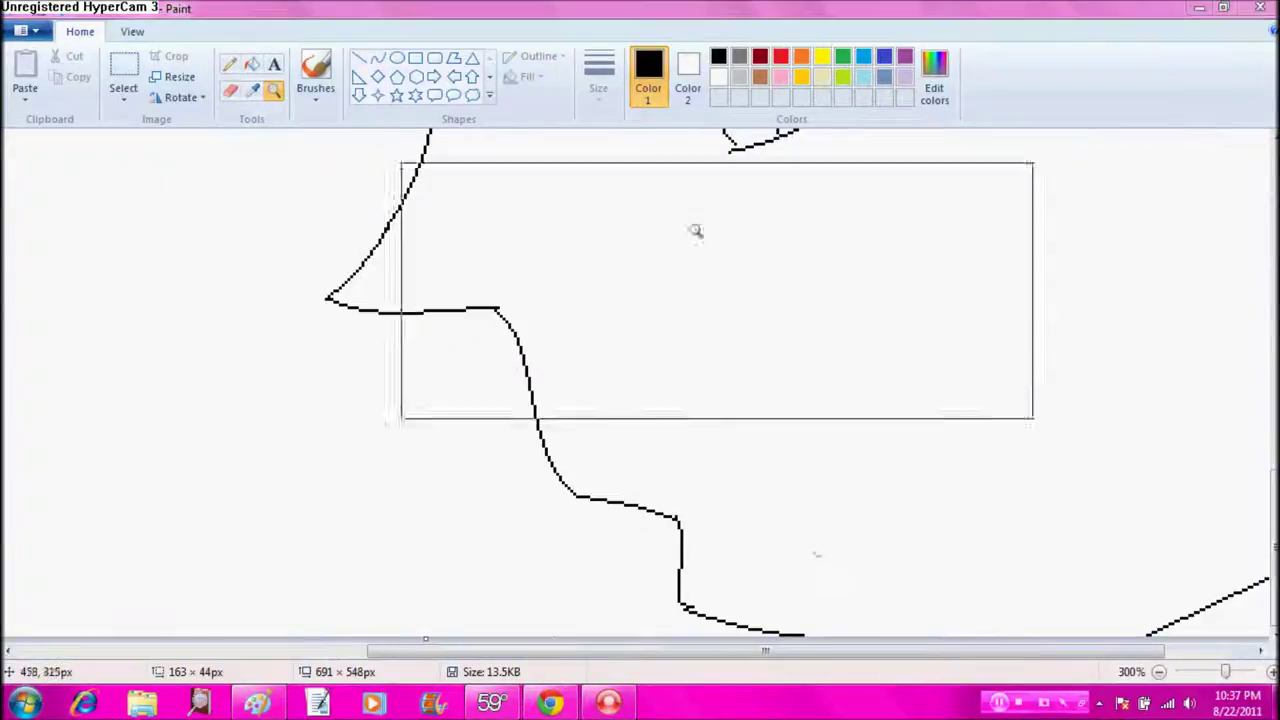
{"action": "left_click_drag", "start_coordinate": [1275, 545], "coordinate": [1275, 443]}
{"action": "left_click", "coordinate": [230, 65]}
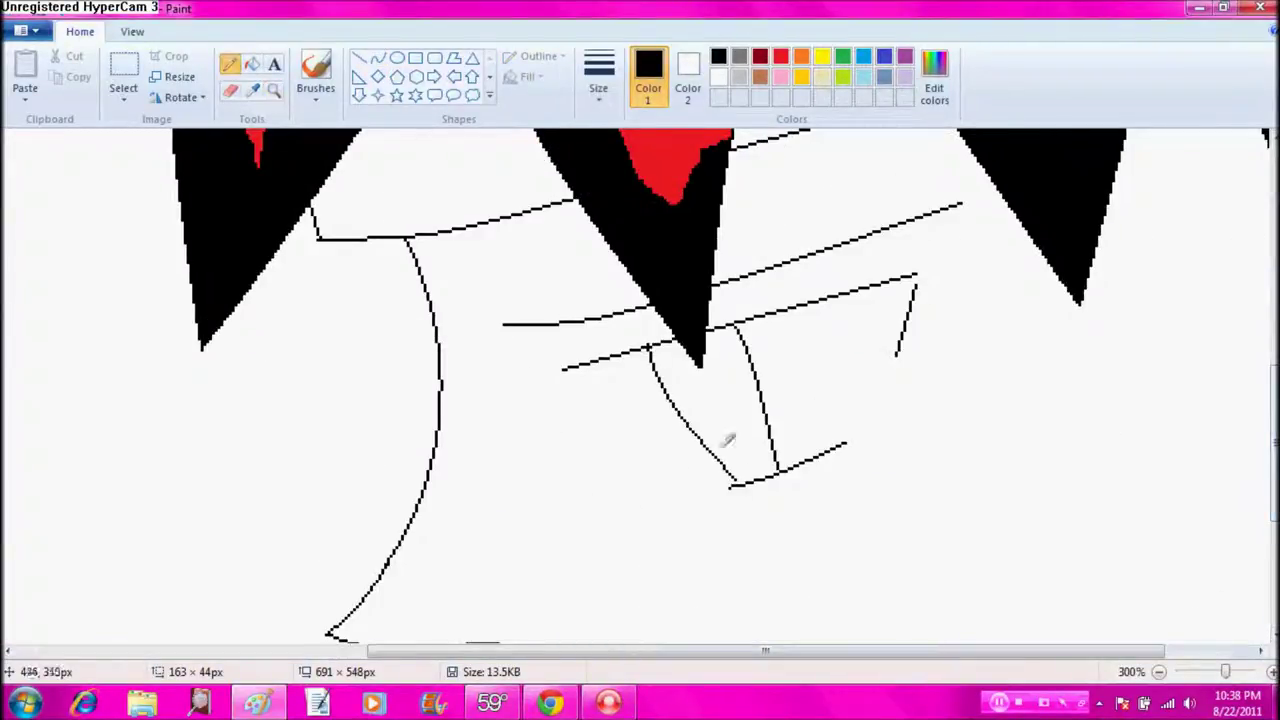
{"action": "left_click_drag", "start_coordinate": [703, 362], "coordinate": [748, 388]}
{"action": "key", "text": "ctrl+z"}
{"action": "mouse_move", "coordinate": [682, 345]}
{"action": "left_mouse_down"}
{"action": "mouse_move", "coordinate": [738, 394]}
{"action": "mouse_move", "coordinate": [754, 386]}
{"action": "mouse_move", "coordinate": [710, 345]}
{"action": "left_mouse_up"}
{"action": "key", "text": "ctrl+z"}
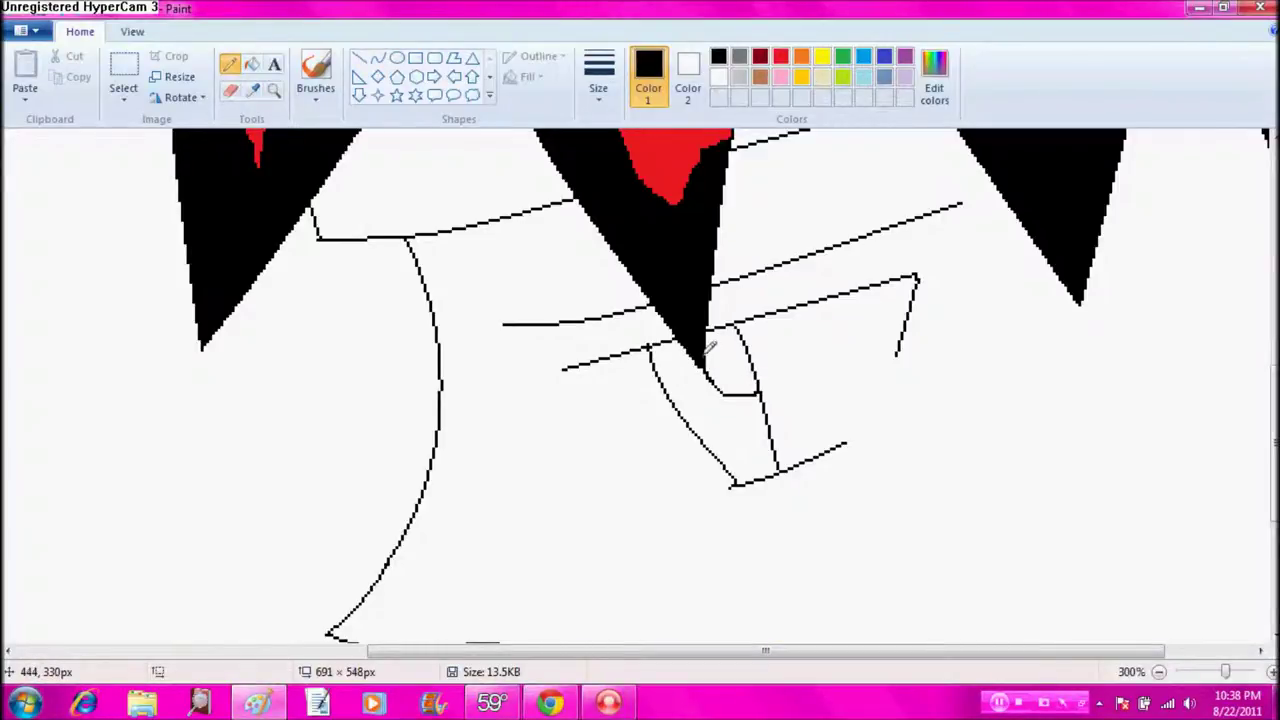
{"action": "left_click_drag", "start_coordinate": [776, 438], "coordinate": [708, 417]}
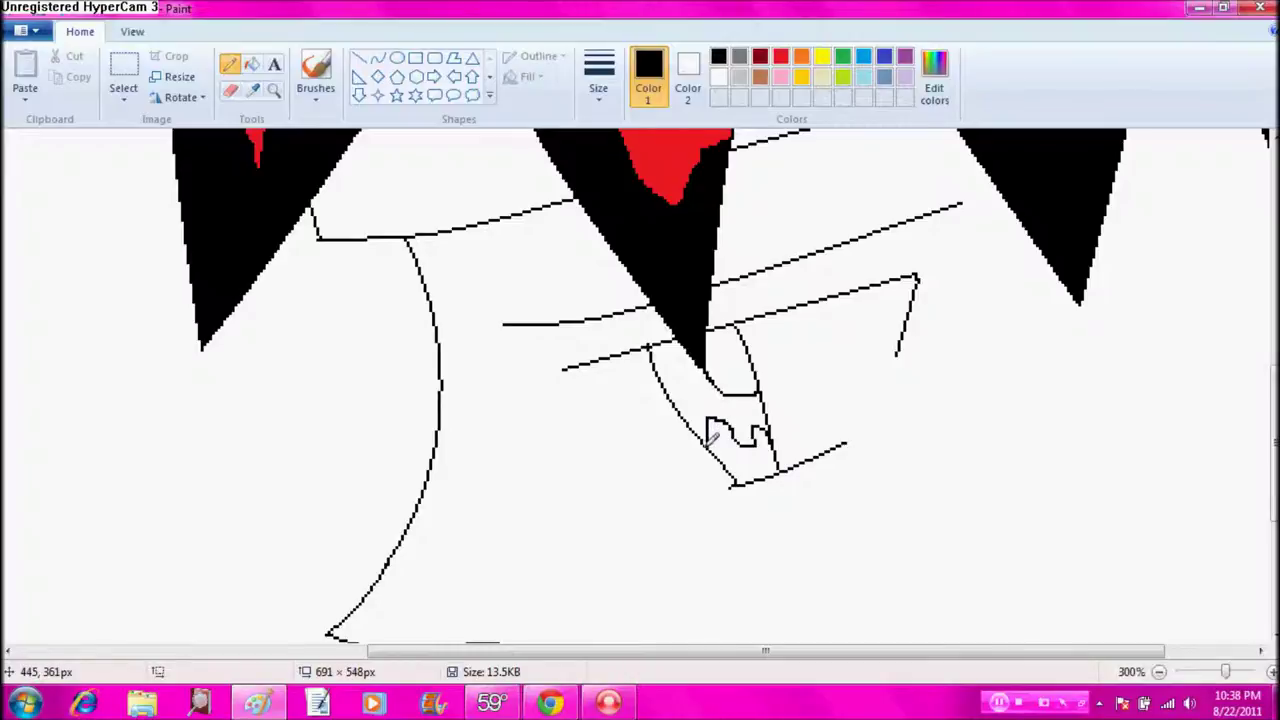
Step: Fill the iris area between the pupil edge and the wavy line with black
{"action": "left_click", "coordinate": [251, 63]}
{"action": "left_click", "coordinate": [683, 374]}
{"action": "left_click", "coordinate": [276, 92]}
{"action": "right_click", "coordinate": [470, 391]}
{"action": "right_click", "coordinate": [470, 391]}
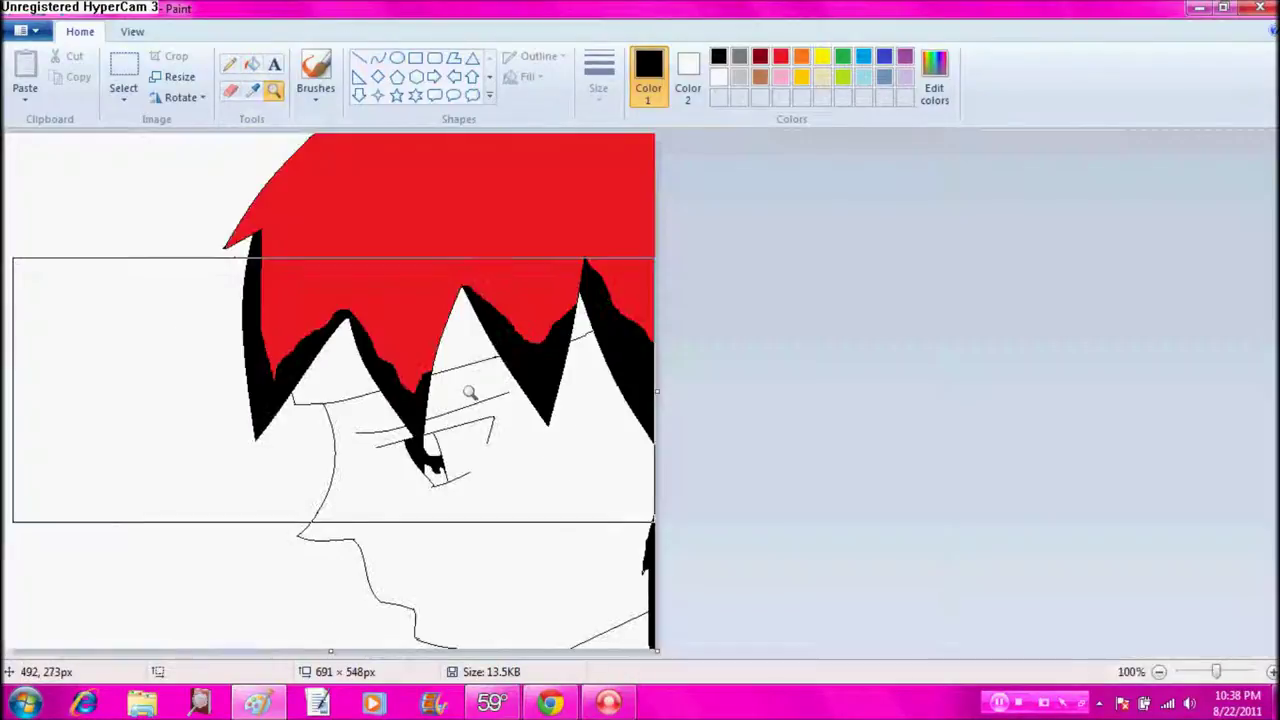
Step: Erase the lip and chin outline below the nose and redraw it with the Curve tool down to the canvas edge
{"action": "left_click", "coordinate": [232, 92]}
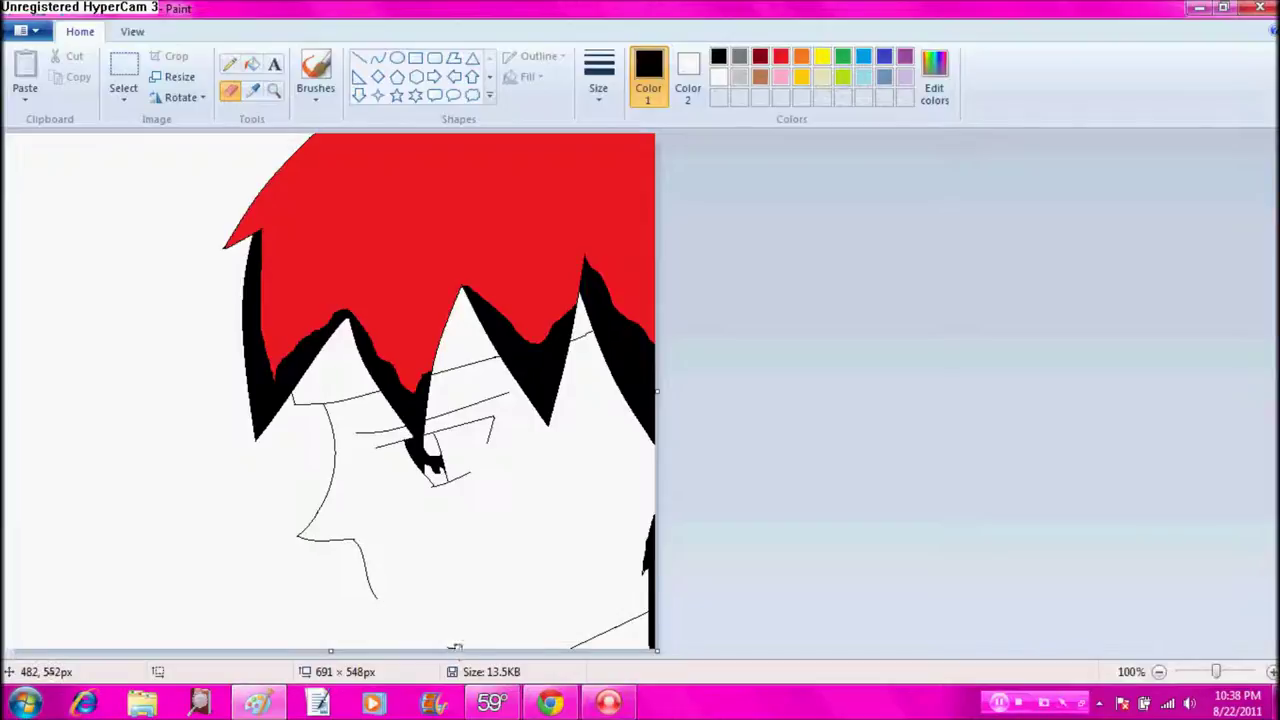
{"action": "left_click", "coordinate": [377, 58]}
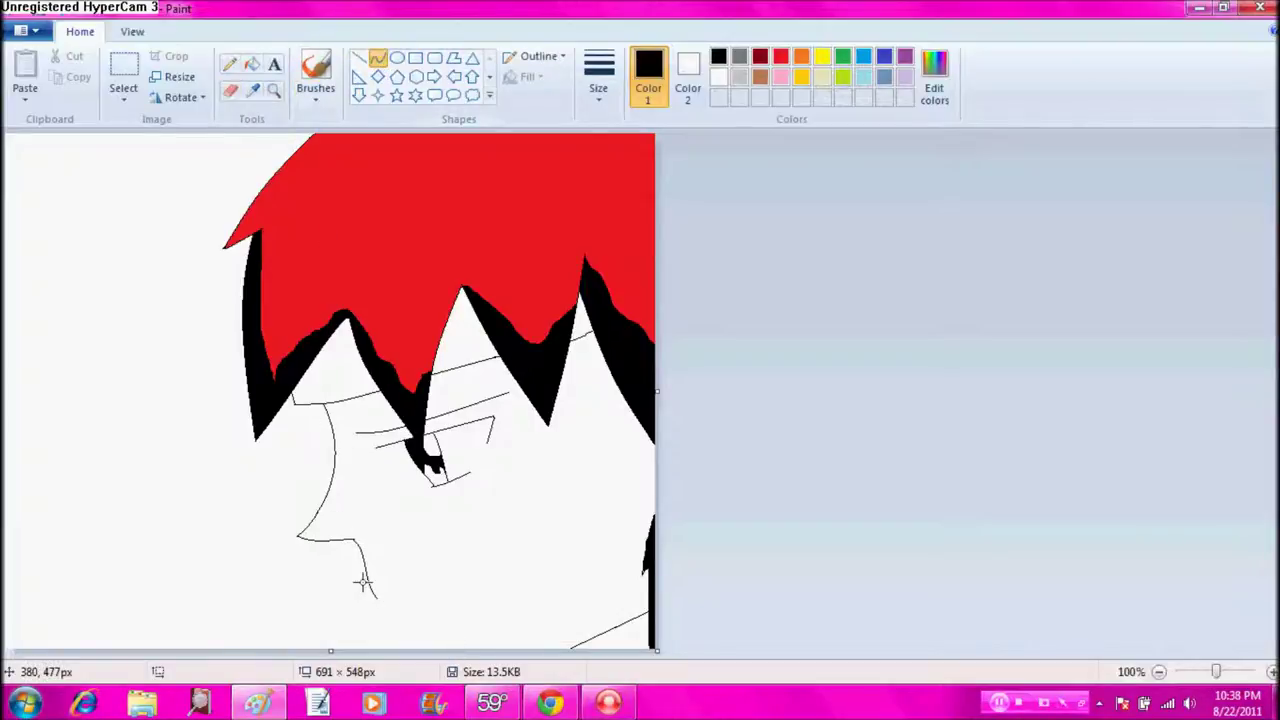
{"action": "mouse_move", "coordinate": [384, 599]}
{"action": "left_mouse_down"}
{"action": "mouse_move", "coordinate": [417, 631]}
{"action": "mouse_move", "coordinate": [388, 622]}
{"action": "left_mouse_up"}
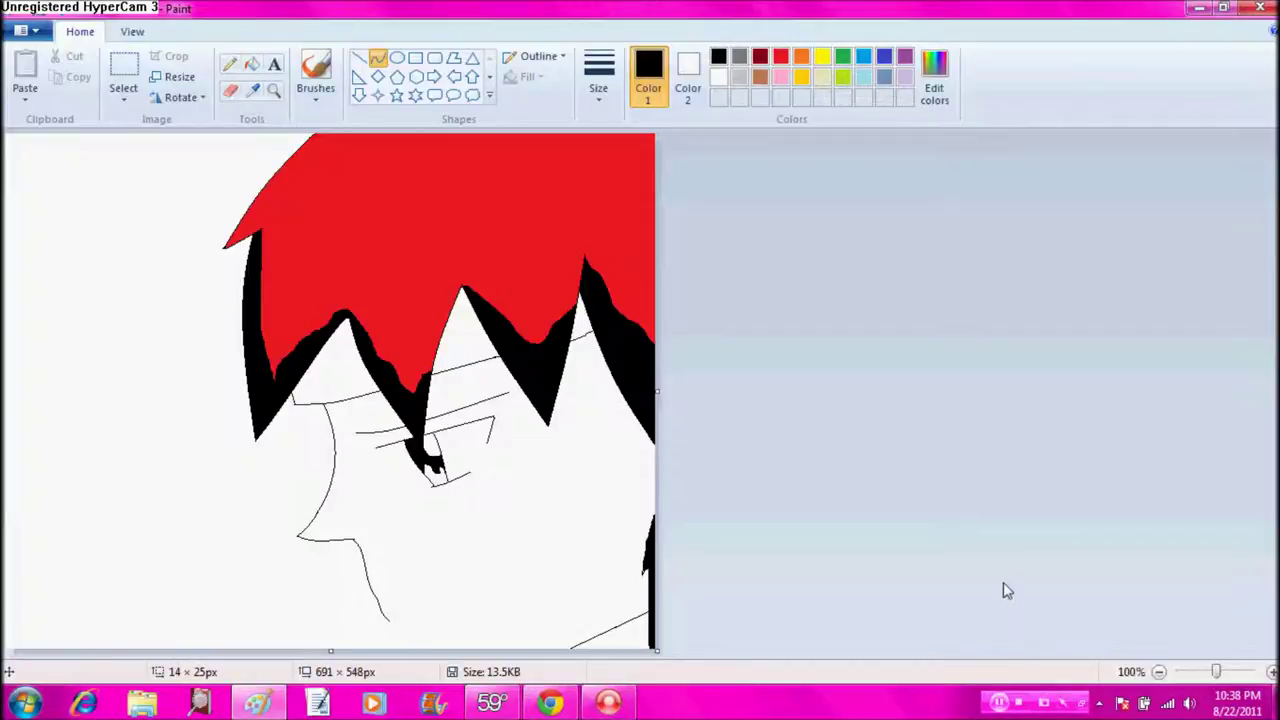
{"action": "mouse_move", "coordinate": [388, 621]}
{"action": "left_mouse_down"}
{"action": "mouse_move", "coordinate": [451, 634]}
{"action": "mouse_move", "coordinate": [450, 662]}
{"action": "left_mouse_up"}
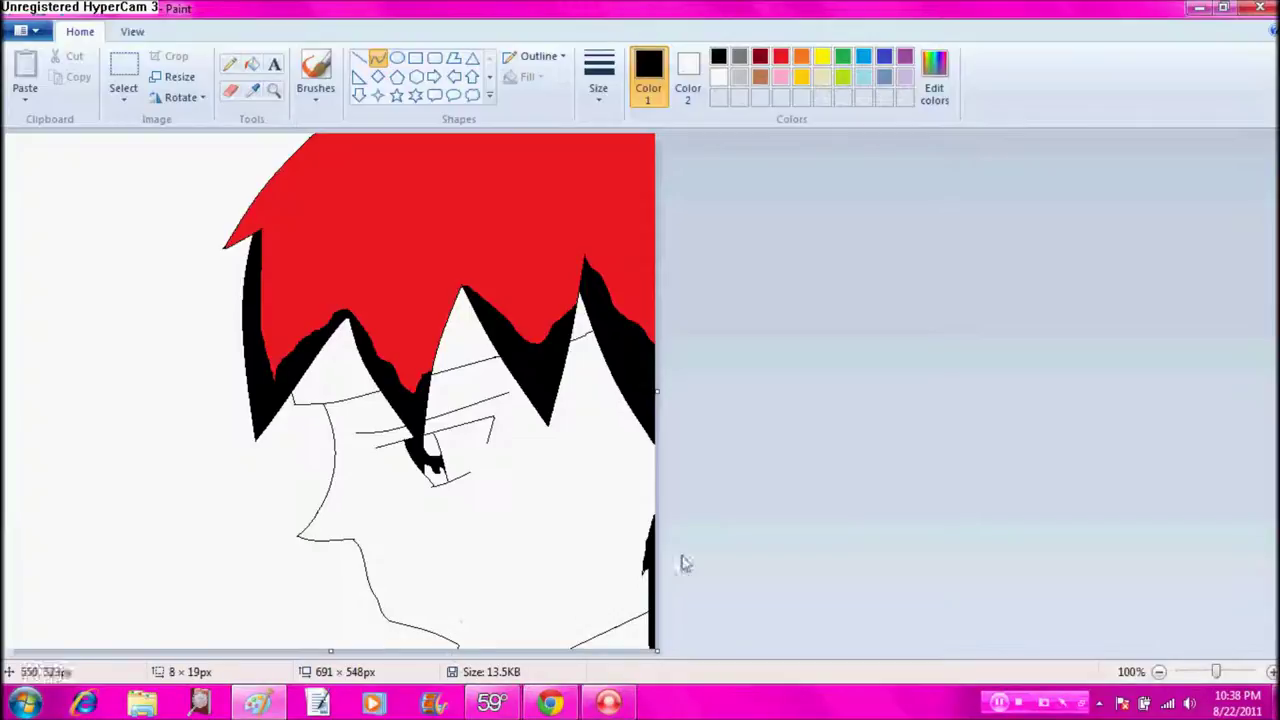
Step: Pencil cracked stone patches at the peak and the lower front corner of the headband's front section
{"action": "left_click", "coordinate": [274, 90]}
{"action": "left_click", "coordinate": [334, 274]}
{"action": "left_click", "coordinate": [823, 420]}
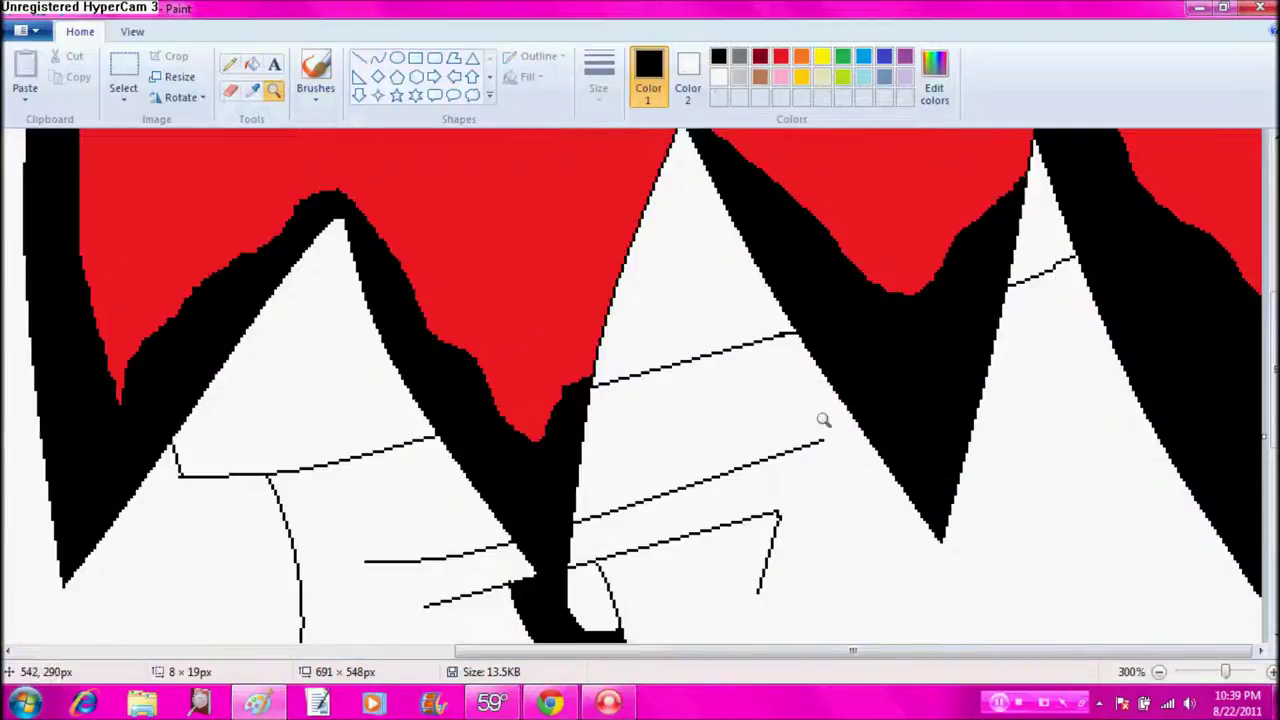
{"action": "left_click", "coordinate": [229, 64]}
{"action": "mouse_move", "coordinate": [238, 352]}
{"action": "left_mouse_down"}
{"action": "mouse_move", "coordinate": [338, 369]}
{"action": "mouse_move", "coordinate": [372, 332]}
{"action": "left_mouse_up"}
{"action": "left_click_drag", "start_coordinate": [290, 278], "coordinate": [319, 372]}
{"action": "left_click_drag", "start_coordinate": [297, 307], "coordinate": [374, 316]}
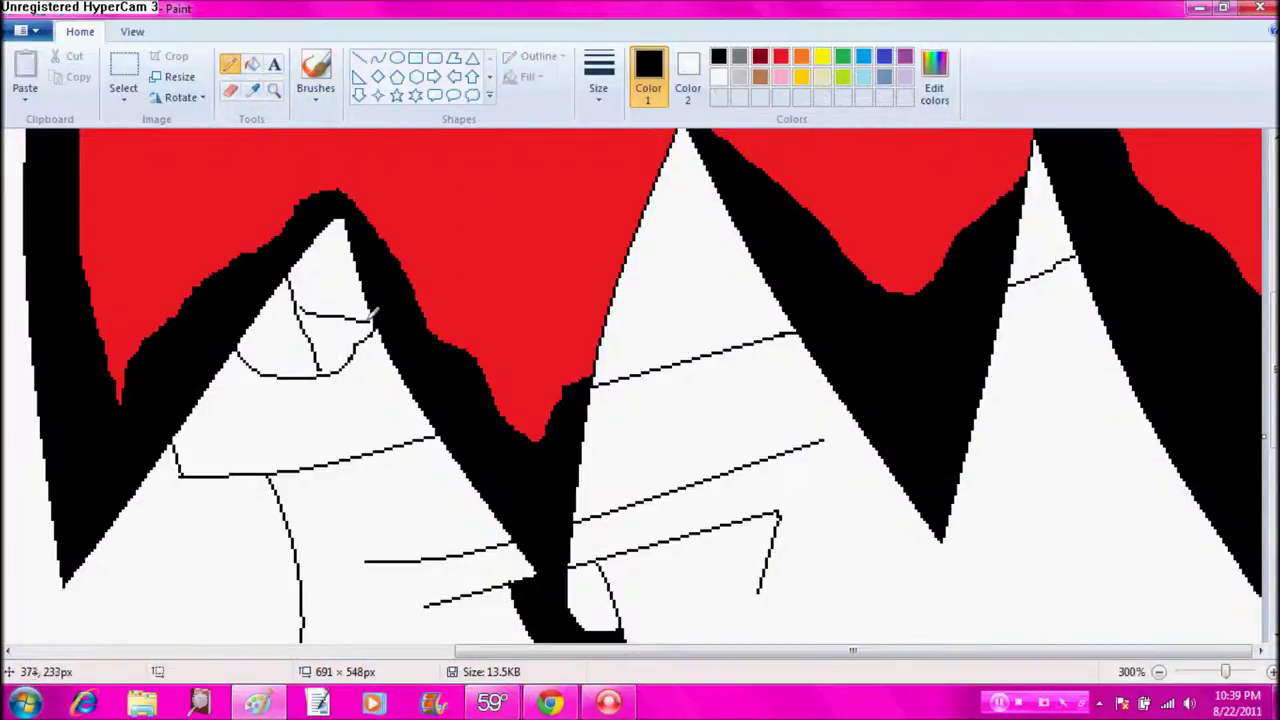
{"action": "mouse_move", "coordinate": [208, 413]}
{"action": "left_mouse_down"}
{"action": "mouse_move", "coordinate": [268, 467]}
{"action": "mouse_move", "coordinate": [240, 431]}
{"action": "mouse_move", "coordinate": [198, 465]}
{"action": "left_mouse_up"}
Step: Pencil more cracked stone patches in the headband's middle and rear gaps and at the front section's back edge
{"action": "mouse_move", "coordinate": [712, 255]}
{"action": "left_mouse_down"}
{"action": "mouse_move", "coordinate": [716, 295]}
{"action": "mouse_move", "coordinate": [786, 296]}
{"action": "left_mouse_up"}
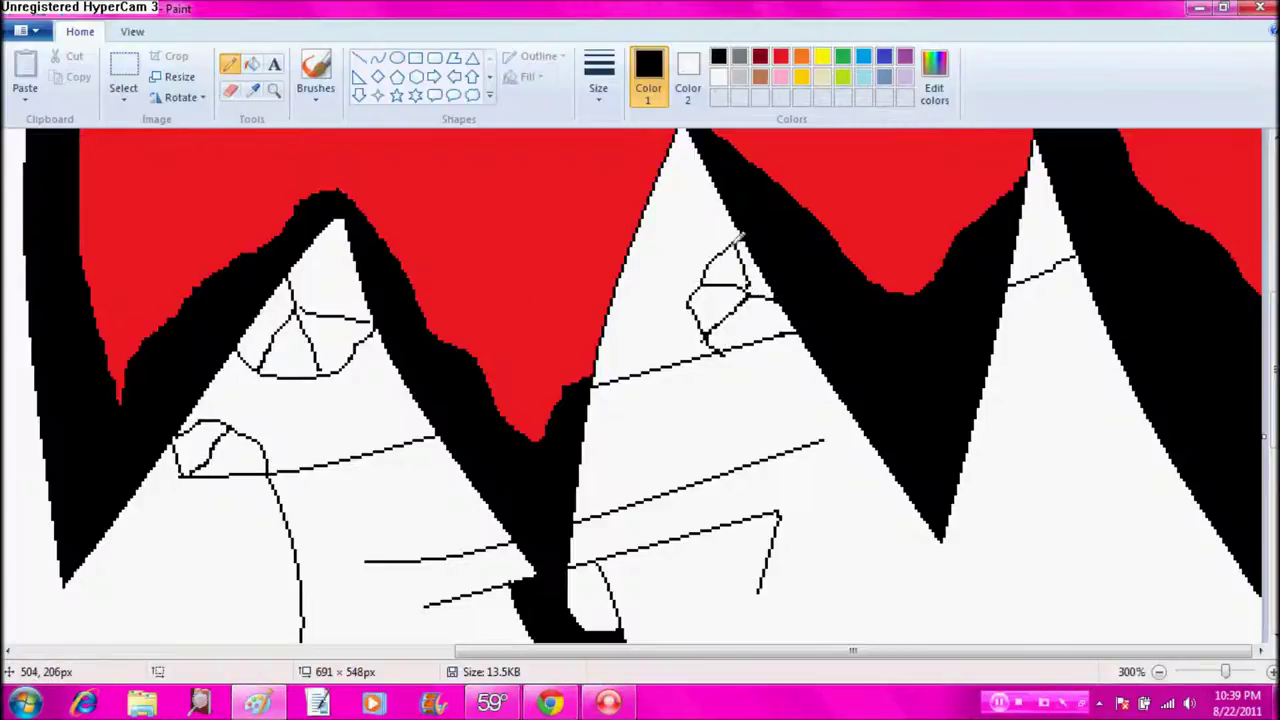
{"action": "mouse_move", "coordinate": [624, 266]}
{"action": "left_mouse_down"}
{"action": "mouse_move", "coordinate": [676, 186]}
{"action": "mouse_move", "coordinate": [677, 238]}
{"action": "left_mouse_up"}
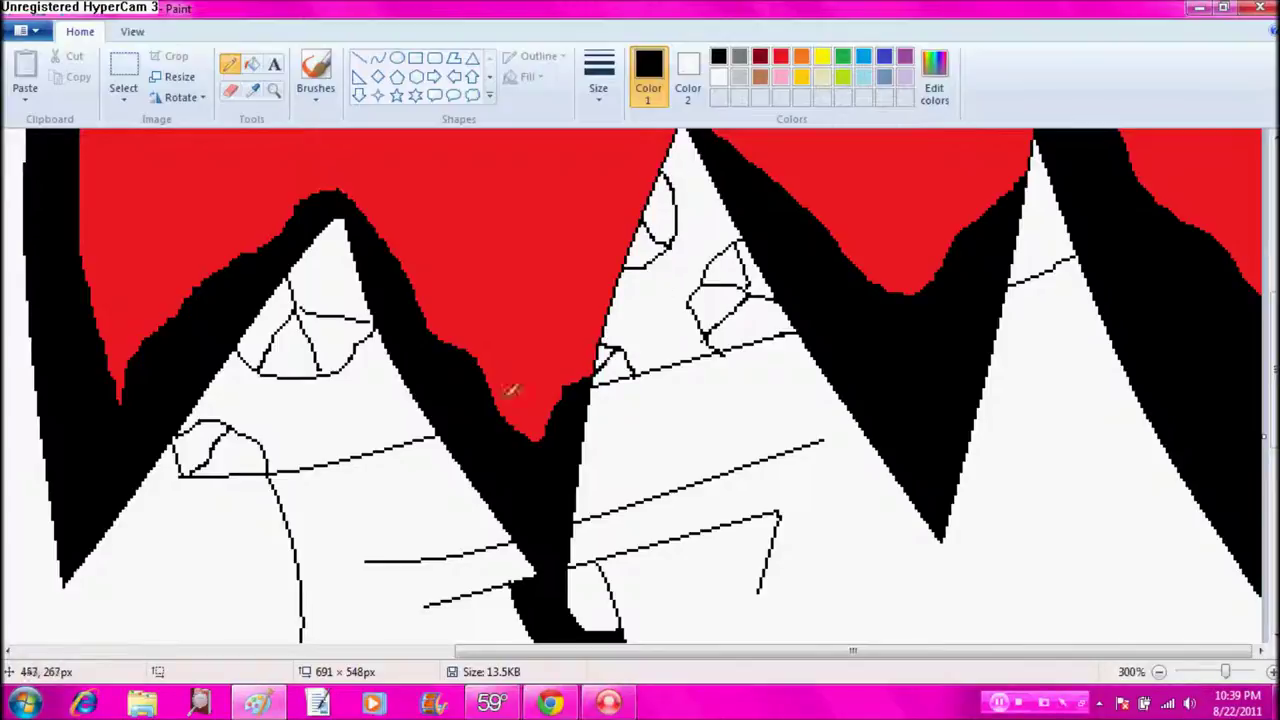
{"action": "left_click_drag", "start_coordinate": [400, 441], "coordinate": [411, 380]}
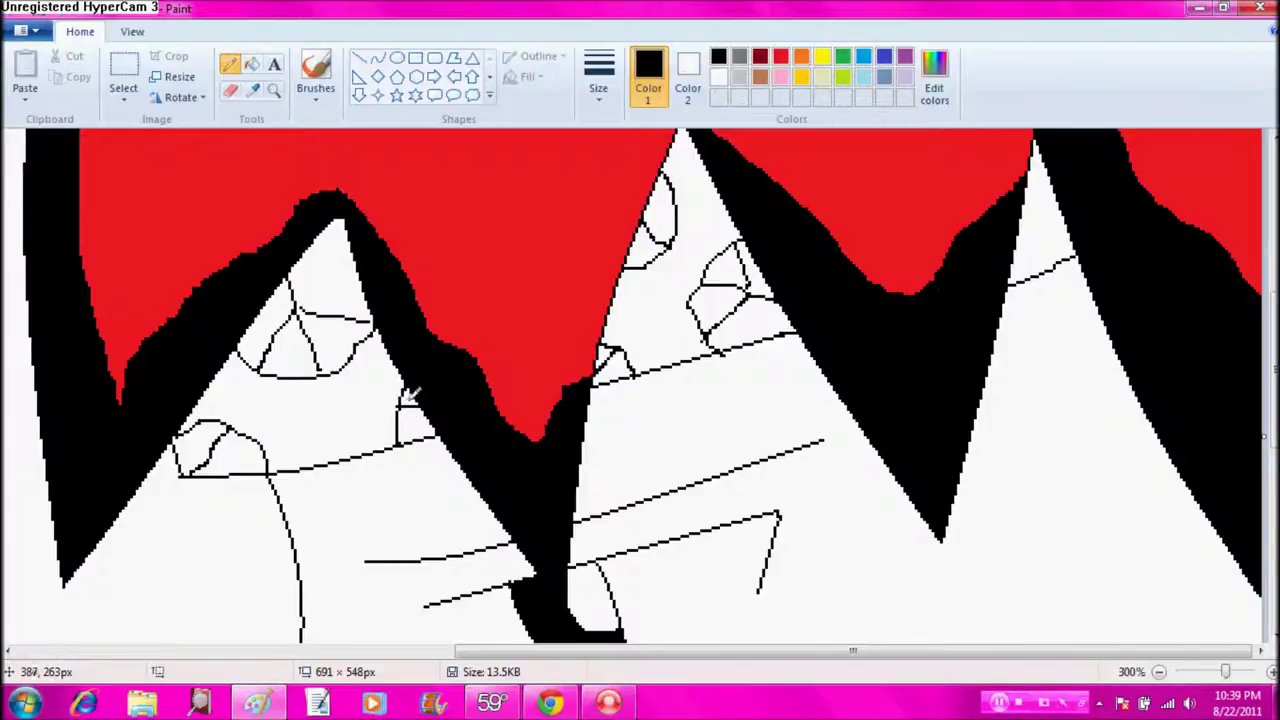
{"action": "left_click_drag", "start_coordinate": [1022, 207], "coordinate": [1058, 207]}
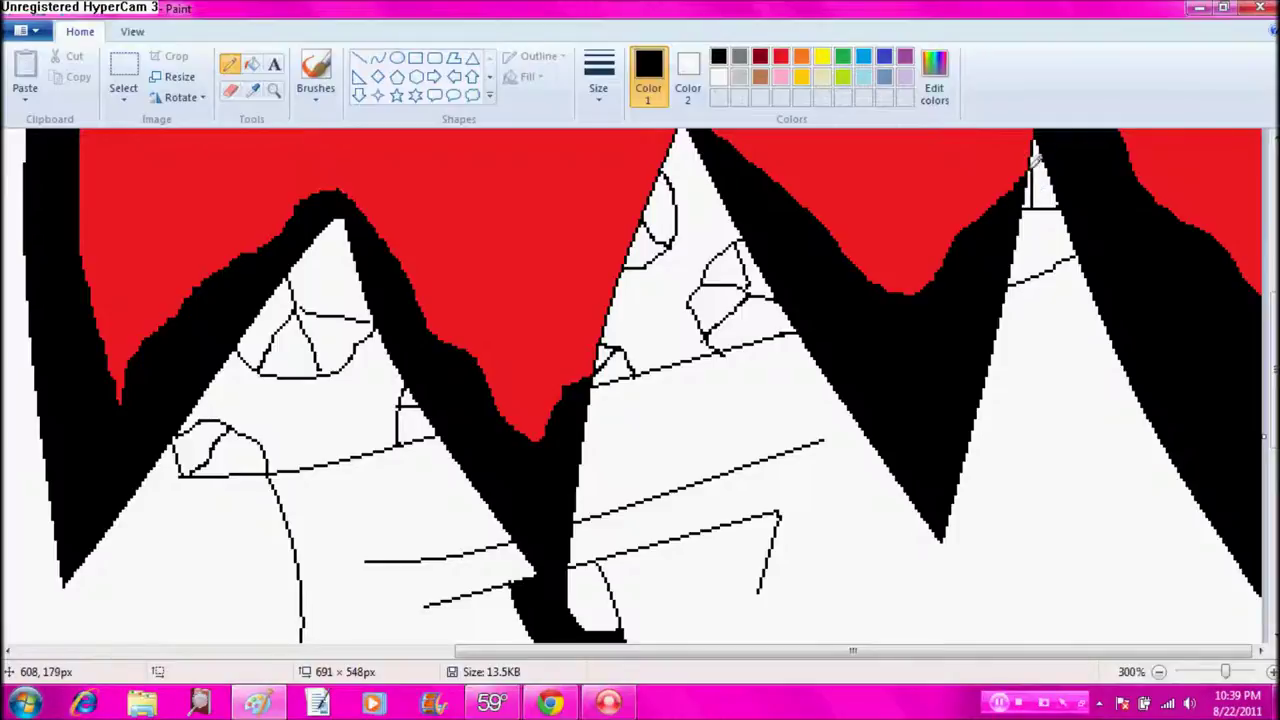
Step: Fill the stone patches in the headband's middle section with light gray
{"action": "left_click", "coordinate": [251, 63]}
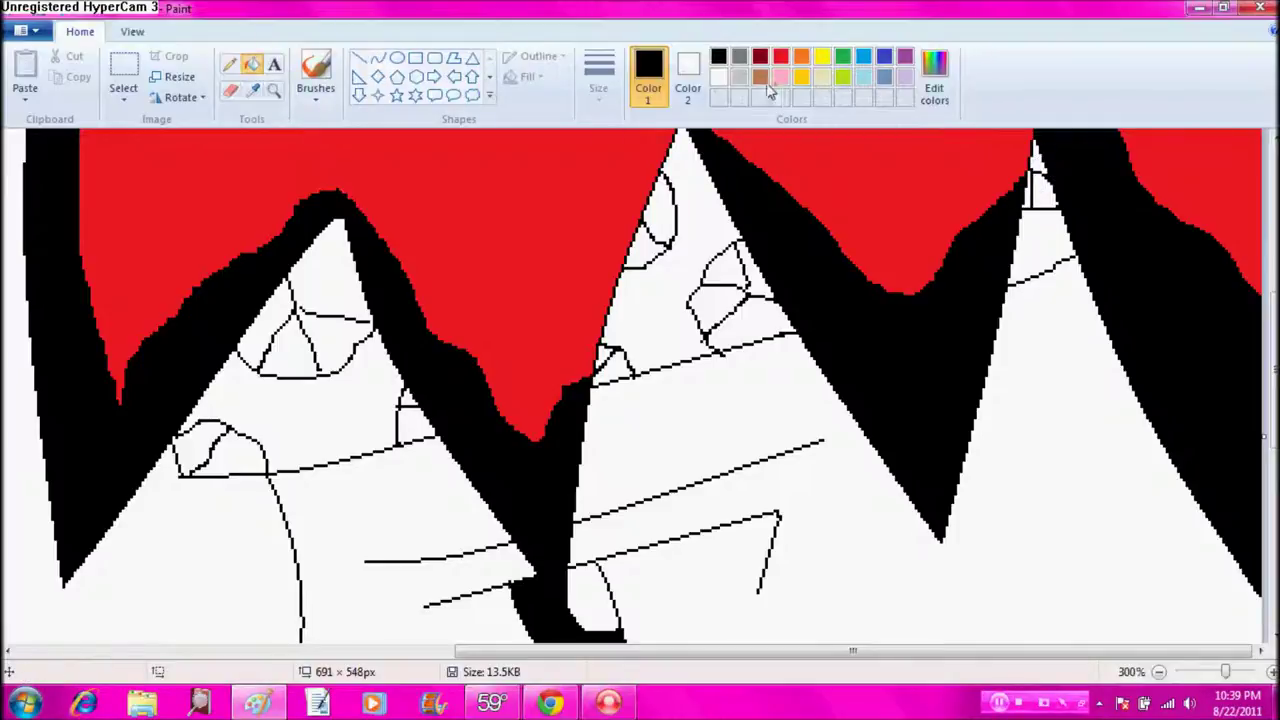
{"action": "left_click", "coordinate": [739, 77]}
{"action": "left_click", "coordinate": [726, 283]}
{"action": "left_click", "coordinate": [730, 266]}
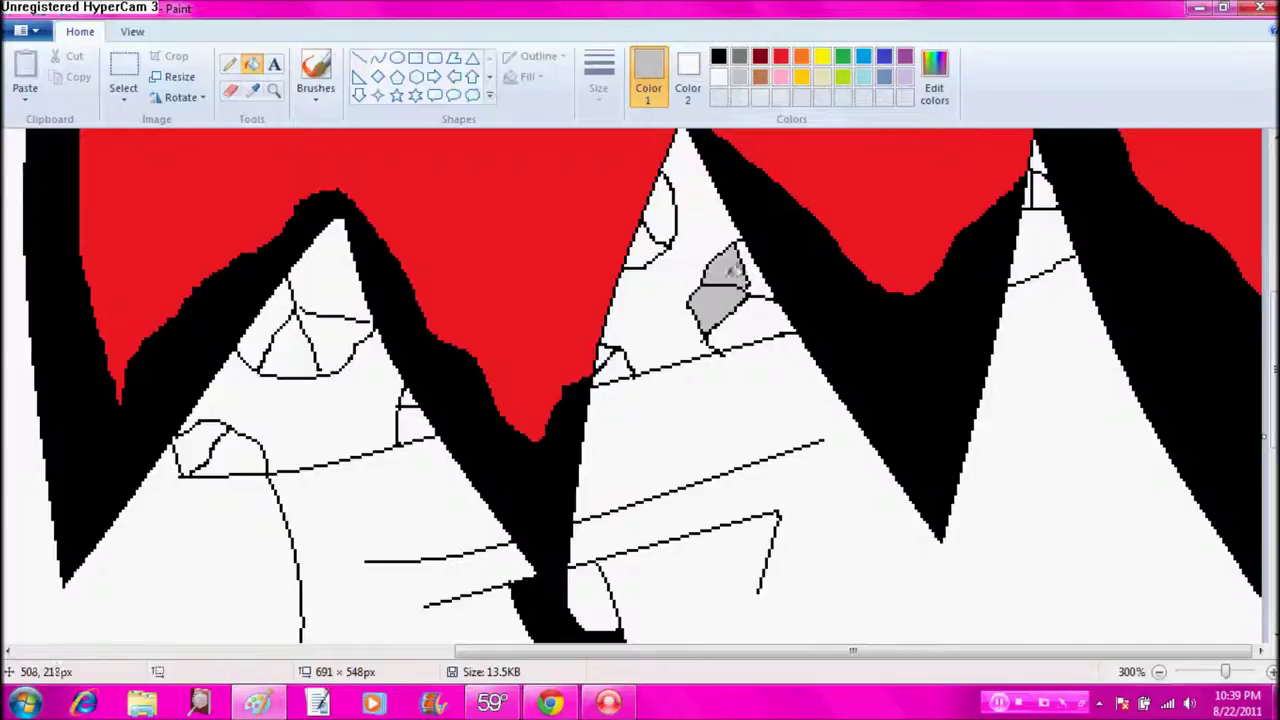
{"action": "left_click", "coordinate": [762, 284]}
{"action": "left_click", "coordinate": [612, 368]}
{"action": "left_click", "coordinate": [604, 354]}
{"action": "left_click", "coordinate": [648, 245]}
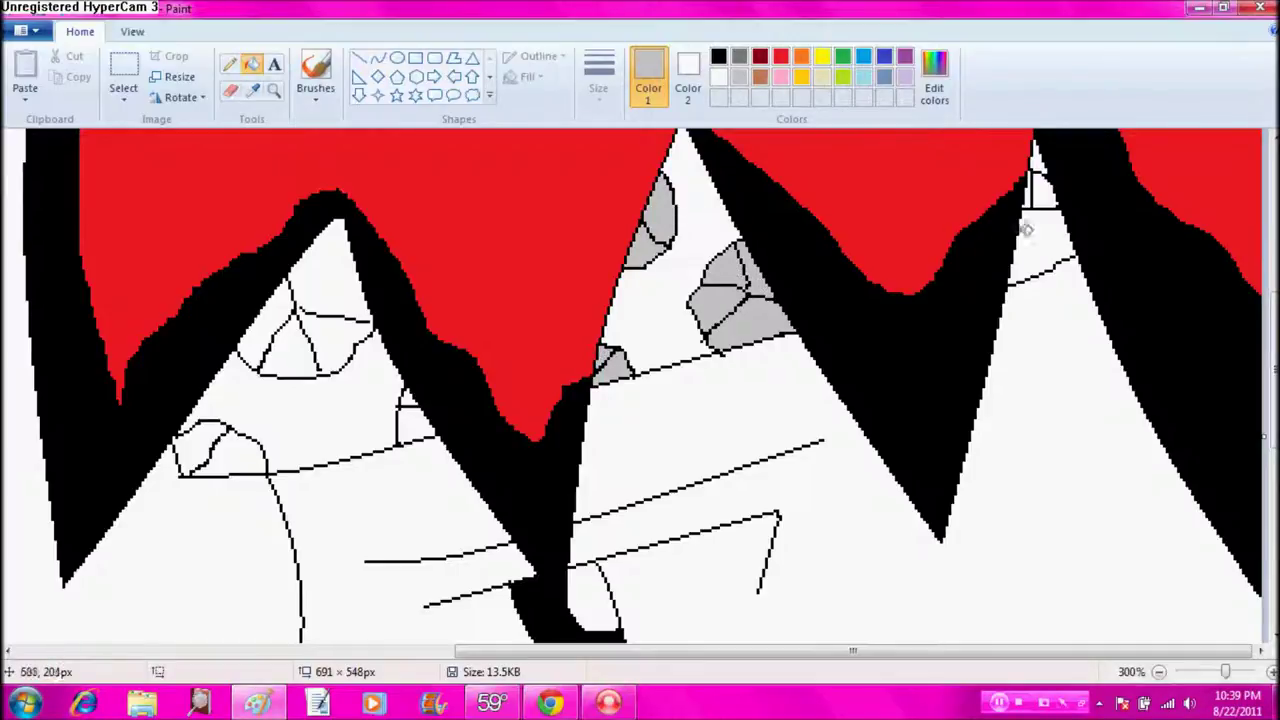
Step: Fill the stone patches in the headband's rear and front sections with light gray
{"action": "left_click", "coordinate": [1040, 183]}
{"action": "left_click", "coordinate": [1037, 179]}
{"action": "key", "text": "ctrl+z"}
{"action": "left_click", "coordinate": [286, 344]}
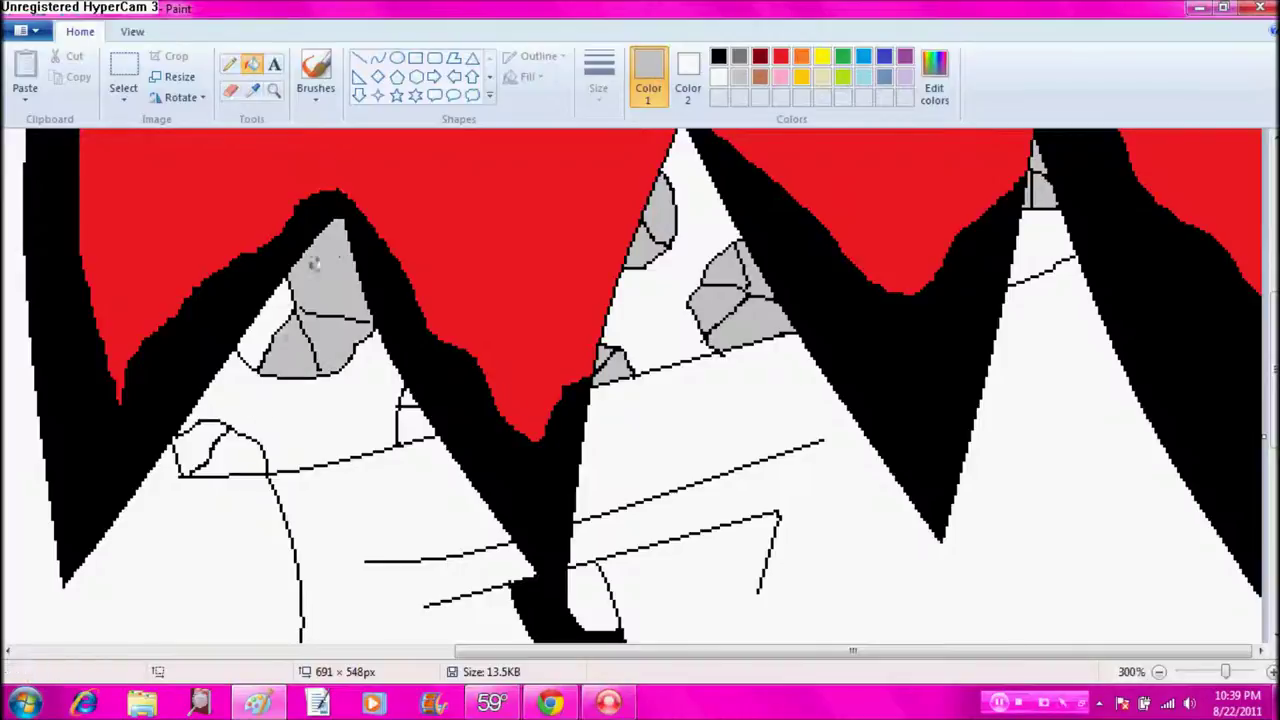
{"action": "left_click", "coordinate": [279, 310]}
{"action": "left_click", "coordinate": [410, 400]}
{"action": "left_click", "coordinate": [200, 452]}
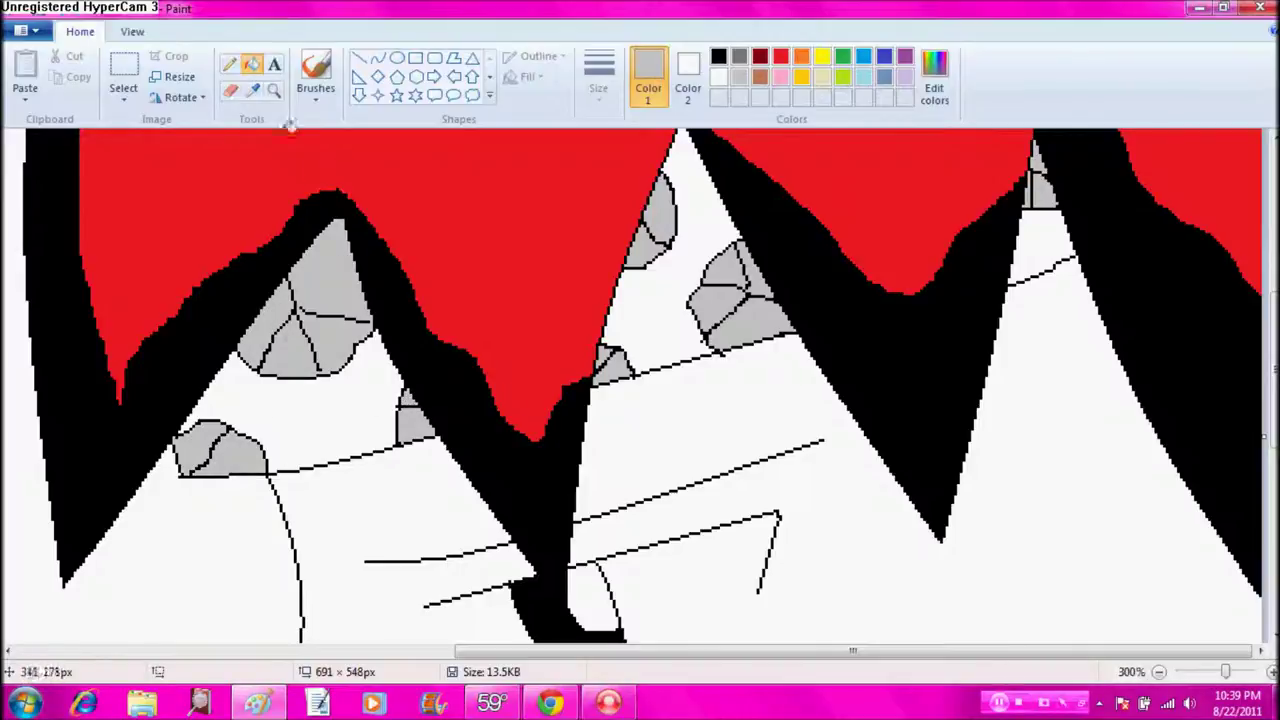
Step: Fill the remaining headband area around the stone patches in all three gaps with dark gray
{"action": "left_click", "coordinate": [739, 57]}
{"action": "left_click", "coordinate": [306, 403]}
{"action": "left_click", "coordinate": [660, 290]}
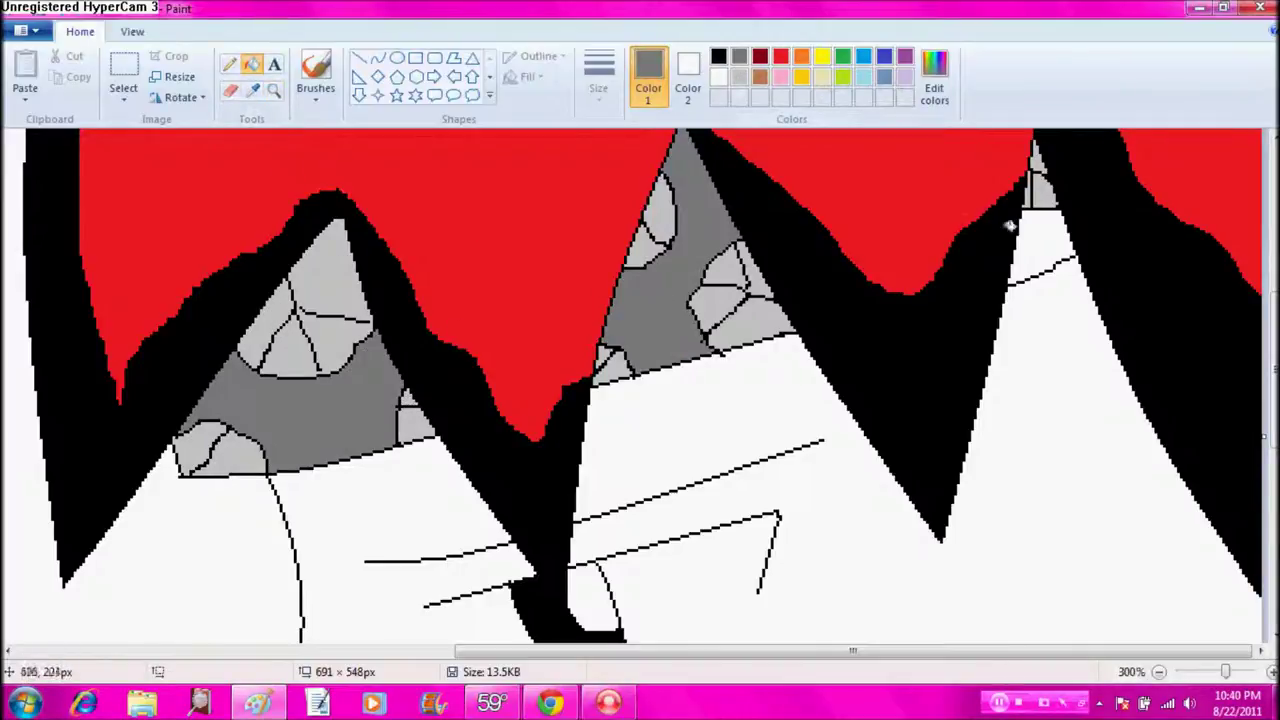
{"action": "left_click", "coordinate": [1045, 245]}
Step: Mix a custom light peach skin color and fill the face with it
{"action": "left_click", "coordinate": [822, 77]}
{"action": "left_click", "coordinate": [934, 75]}
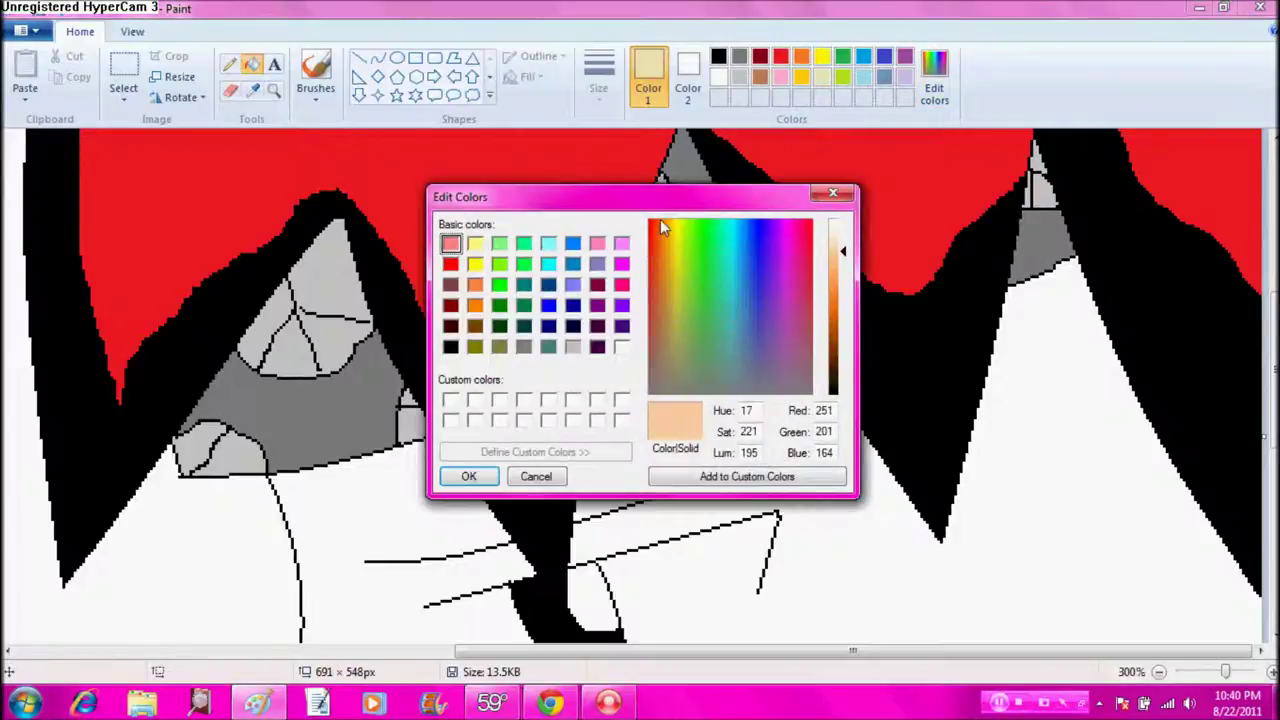
{"action": "left_click", "coordinate": [466, 477]}
{"action": "left_click", "coordinate": [351, 511]}
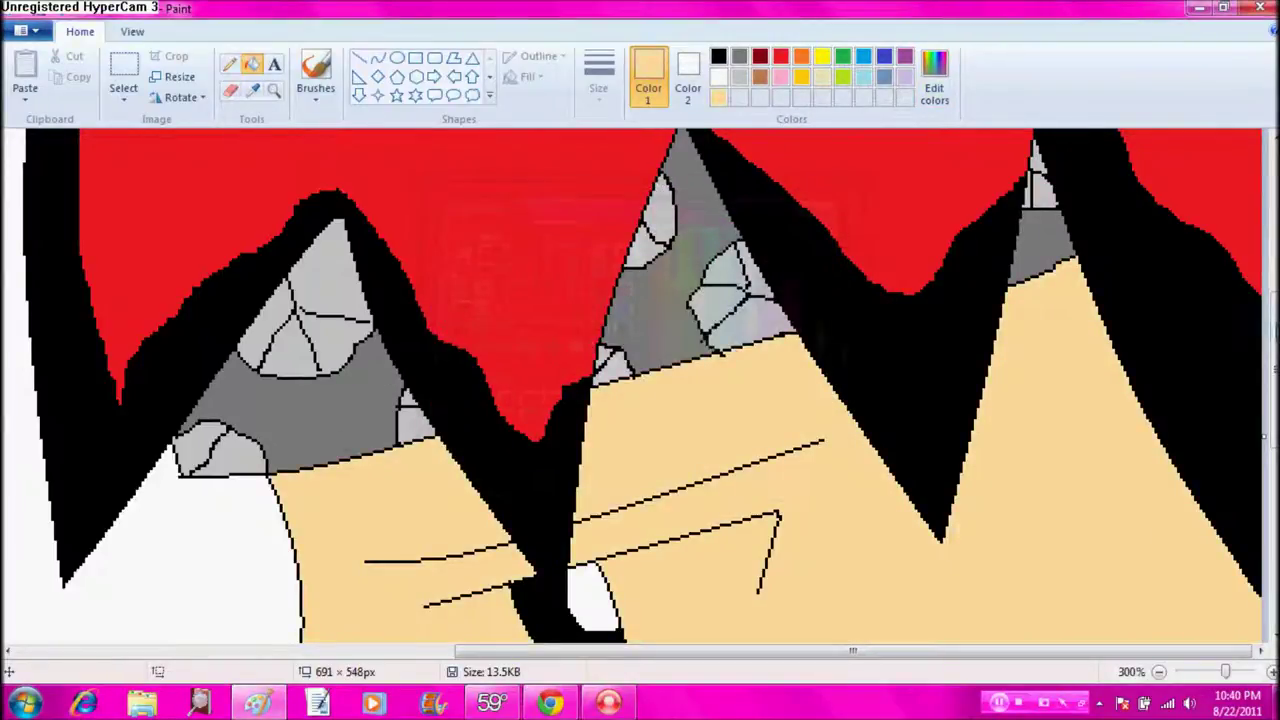
Step: Close the eye's open edges with white pencil lines and fill the eyeball on both sides of the iris white
{"action": "scroll", "coordinate": [627, 209], "scroll_direction": "down", "scroll_amount": 10}
{"action": "scroll", "coordinate": [380, 325], "scroll_direction": "up", "scroll_amount": 5}
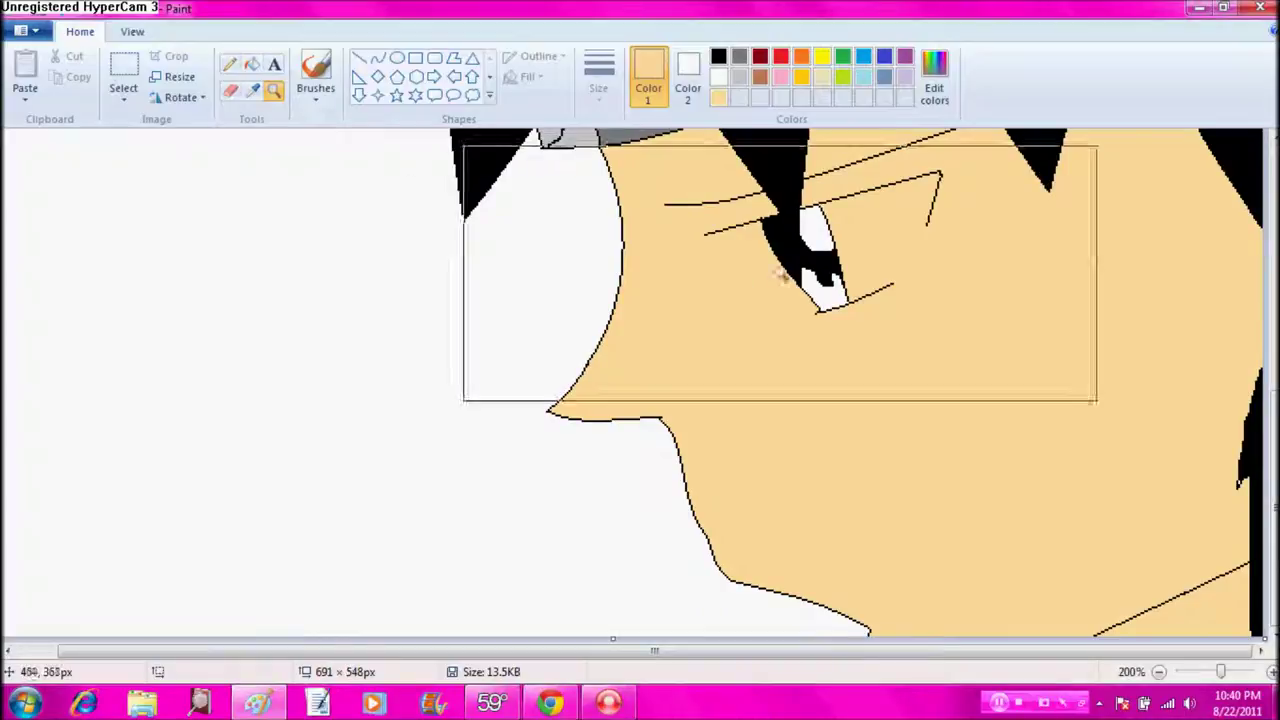
{"action": "left_click", "coordinate": [229, 63]}
{"action": "left_click", "coordinate": [718, 77]}
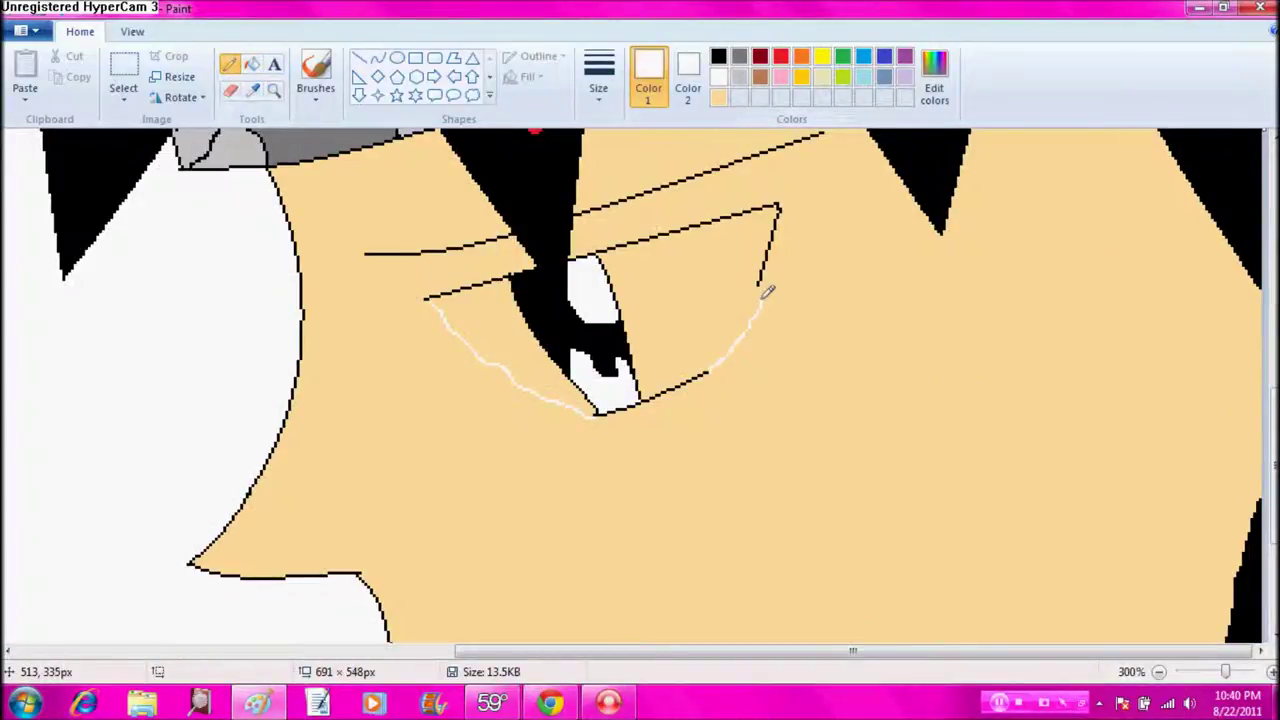
{"action": "left_click", "coordinate": [251, 63]}
{"action": "left_click", "coordinate": [486, 316]}
{"action": "left_click", "coordinate": [664, 277]}
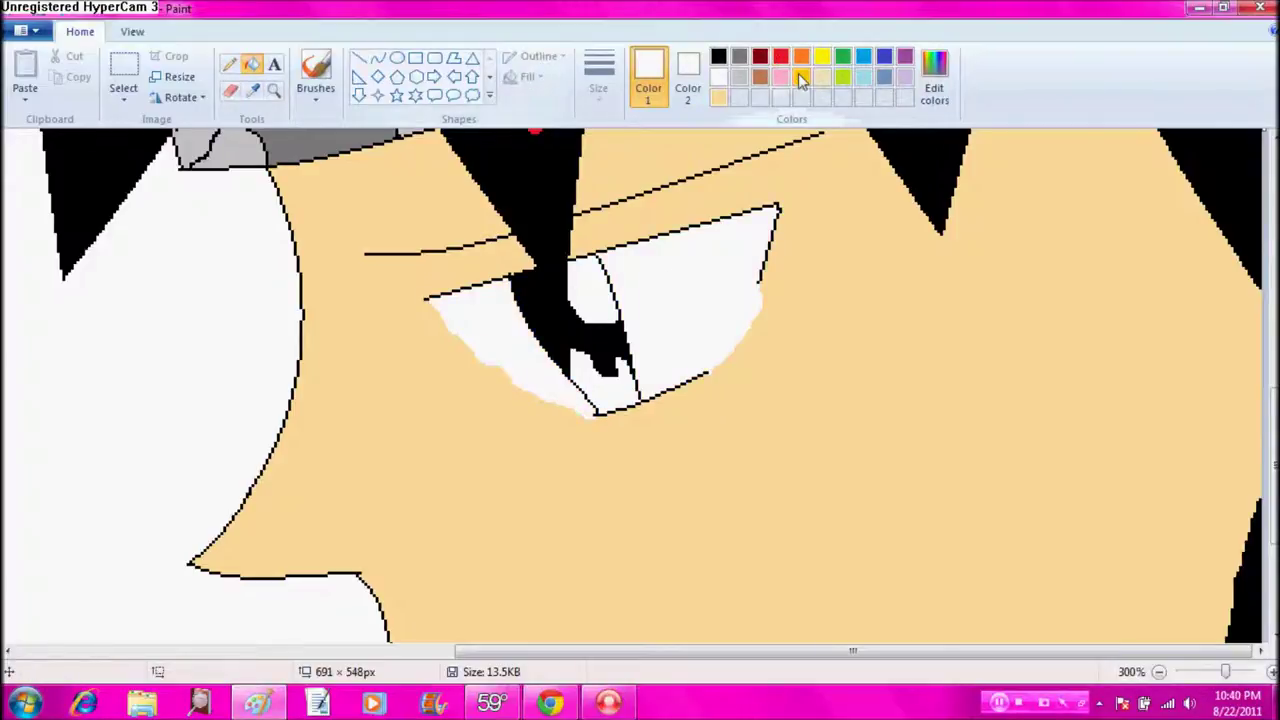
Step: Fill the lower part of the iris with gold
{"action": "left_click", "coordinate": [801, 80]}
{"action": "left_click", "coordinate": [608, 388]}
{"action": "left_click", "coordinate": [273, 90]}
{"action": "right_click", "coordinate": [425, 257]}
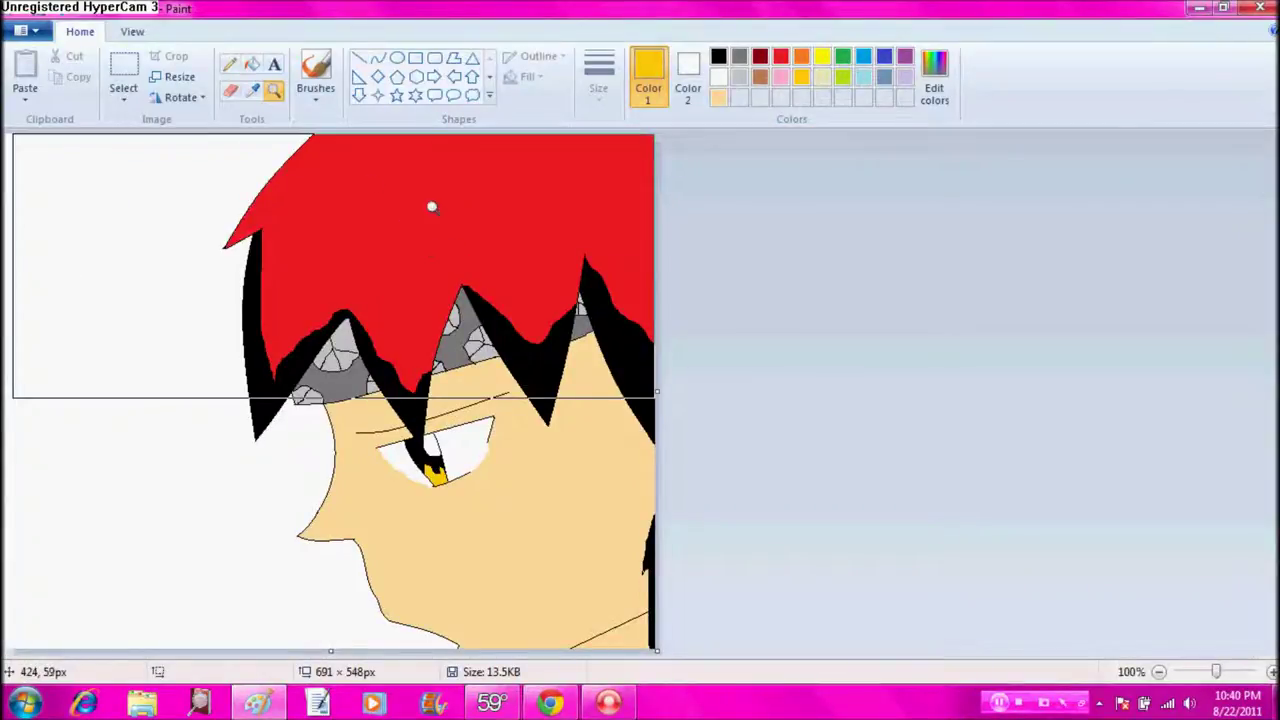
Step: Set the skin tone as the secondary color and erase the white area in front of the iris with it
{"action": "left_click", "coordinate": [230, 90]}
{"action": "left_click", "coordinate": [687, 75]}
{"action": "left_click", "coordinate": [718, 97]}
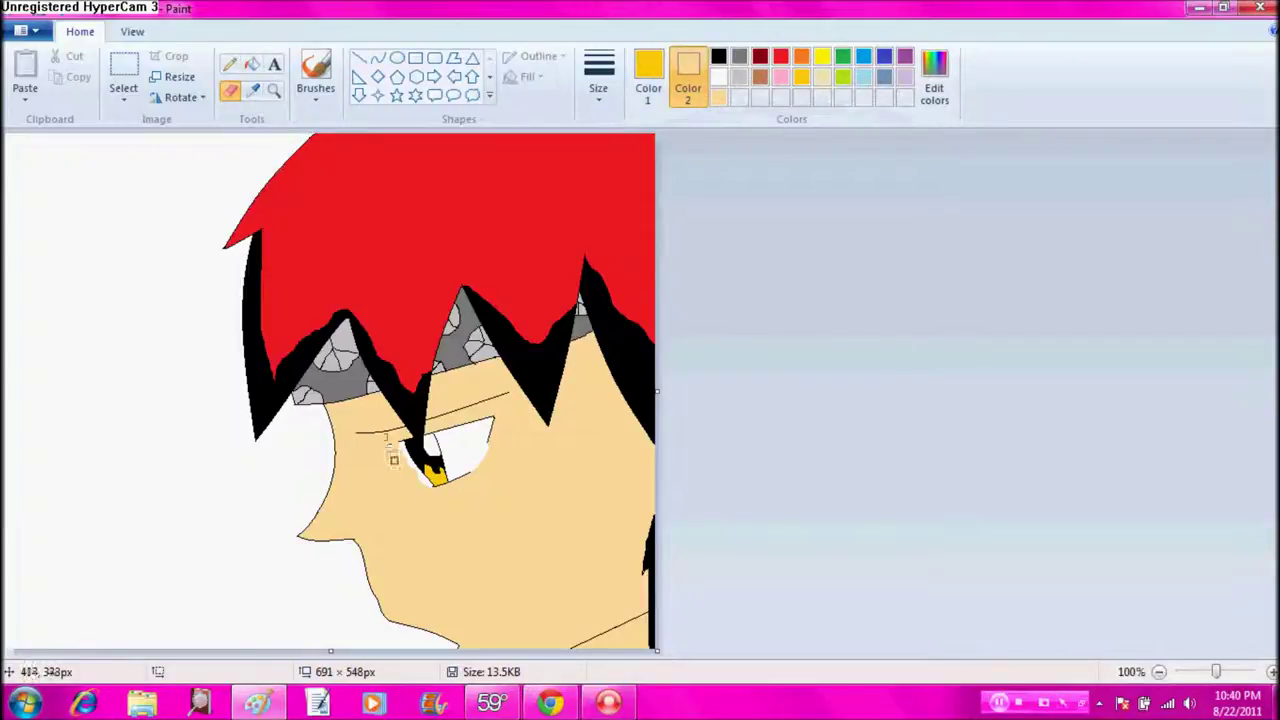
{"action": "left_click", "coordinate": [252, 63]}
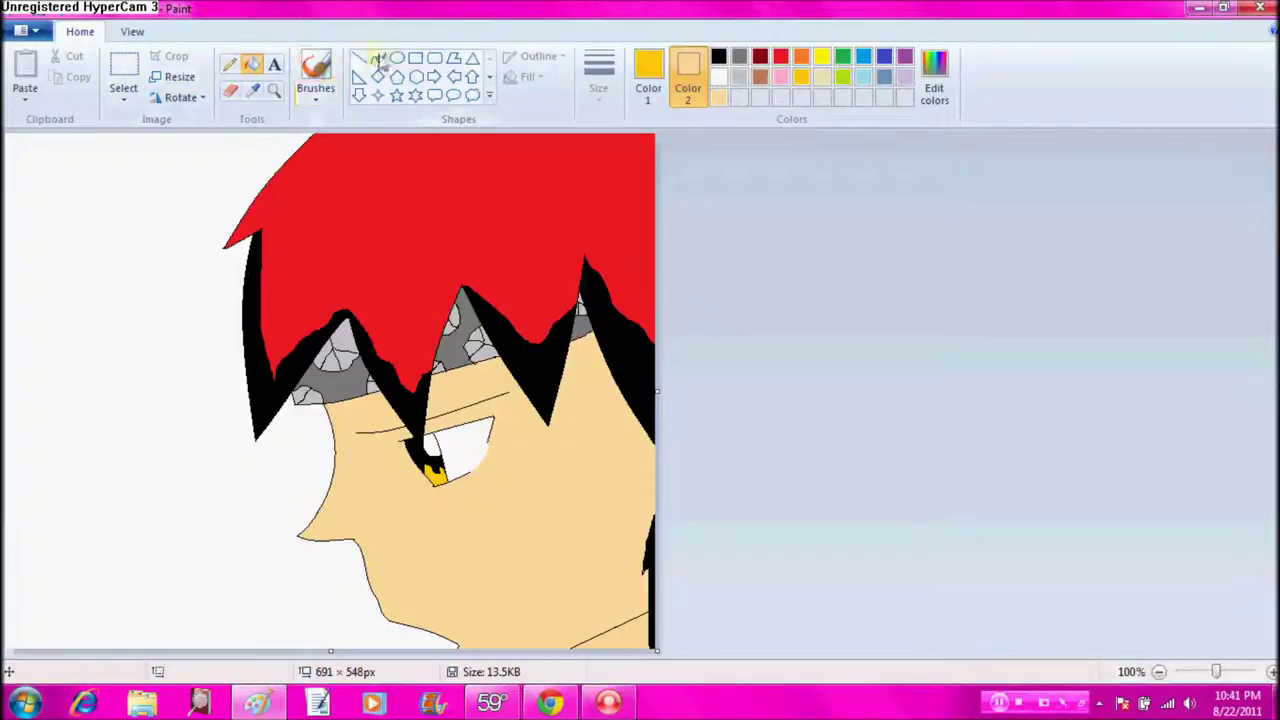
Step: Paint a rough gold strip along the canvas's lower edge in front of the chin with a textured brush
{"action": "left_click", "coordinate": [315, 80]}
{"action": "left_click", "coordinate": [362, 172]}
{"action": "left_click_drag", "start_coordinate": [400, 640], "coordinate": [118, 640]}
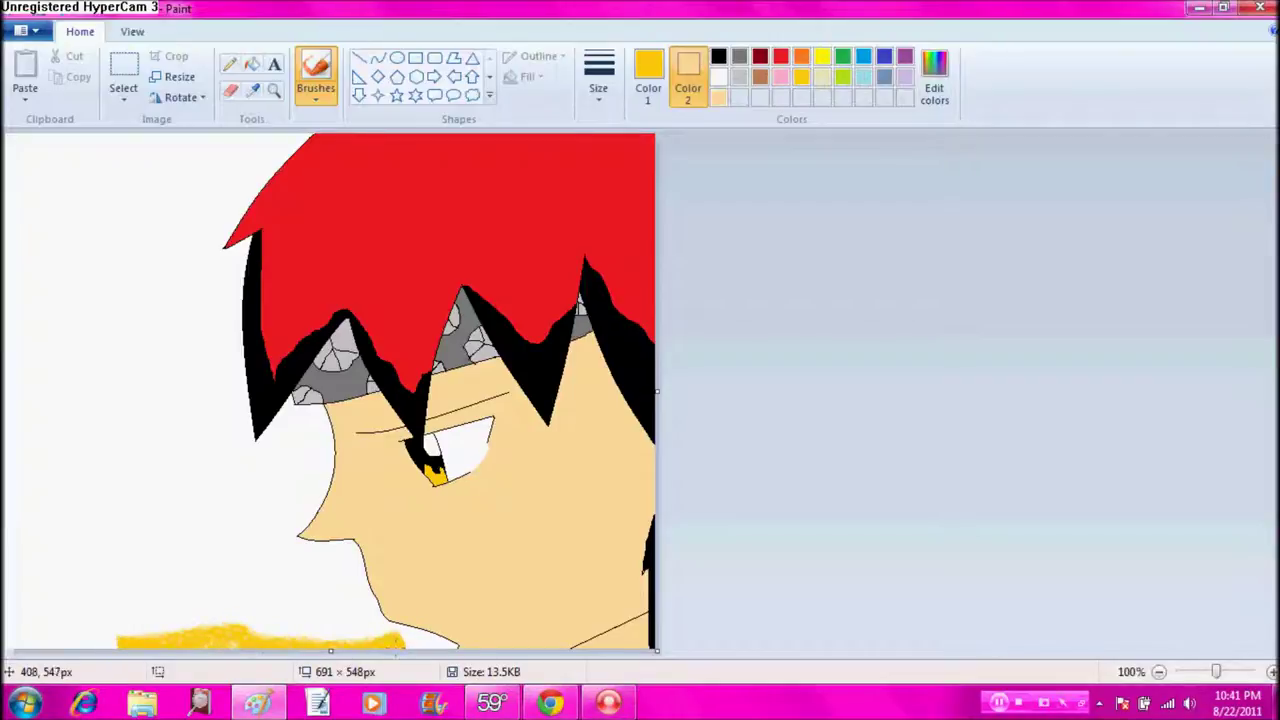
{"action": "left_click_drag", "start_coordinate": [110, 640], "coordinate": [53, 590]}
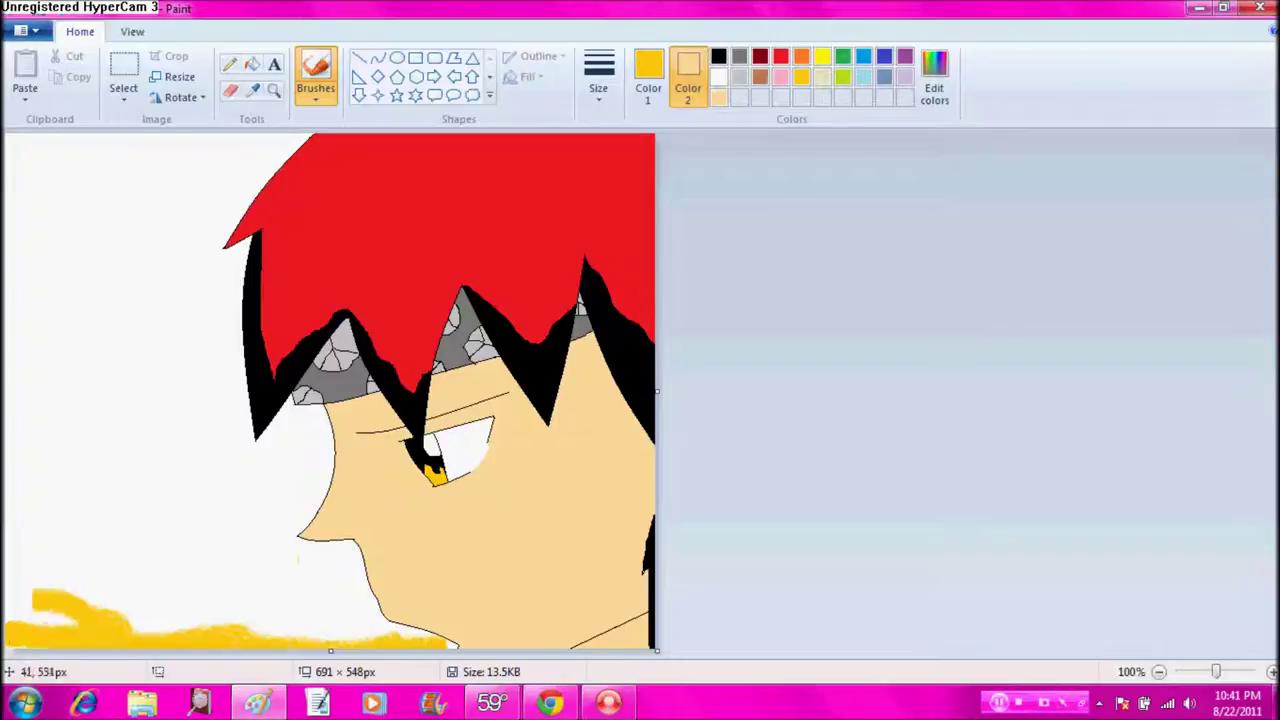
{"action": "right_click", "coordinate": [801, 56]}
{"action": "left_click", "coordinate": [400, 566]}
{"action": "key", "text": "ctrl+z"}
Step: Brush orange and yellow strokes over the gold strip along the canvas's lower edge
{"action": "left_click", "coordinate": [648, 75]}
{"action": "left_click", "coordinate": [801, 56]}
{"action": "mouse_move", "coordinate": [400, 640]}
{"action": "left_mouse_down"}
{"action": "mouse_move", "coordinate": [166, 630]}
{"action": "mouse_move", "coordinate": [78, 644]}
{"action": "mouse_move", "coordinate": [93, 646]}
{"action": "left_mouse_up"}
{"action": "left_click", "coordinate": [822, 56]}
{"action": "left_click_drag", "start_coordinate": [400, 640], "coordinate": [6, 632]}
{"action": "left_click_drag", "start_coordinate": [124, 632], "coordinate": [91, 626]}
Step: Try adding red brush strokes over the orange and yellow strip, and undo them
{"action": "left_click", "coordinate": [783, 58]}
{"action": "left_click", "coordinate": [125, 632]}
{"action": "mouse_move", "coordinate": [19, 622]}
{"action": "left_mouse_down"}
{"action": "mouse_move", "coordinate": [94, 634]}
{"action": "mouse_move", "coordinate": [20, 616]}
{"action": "left_mouse_up"}
{"action": "left_click_drag", "start_coordinate": [344, 636], "coordinate": [212, 634]}
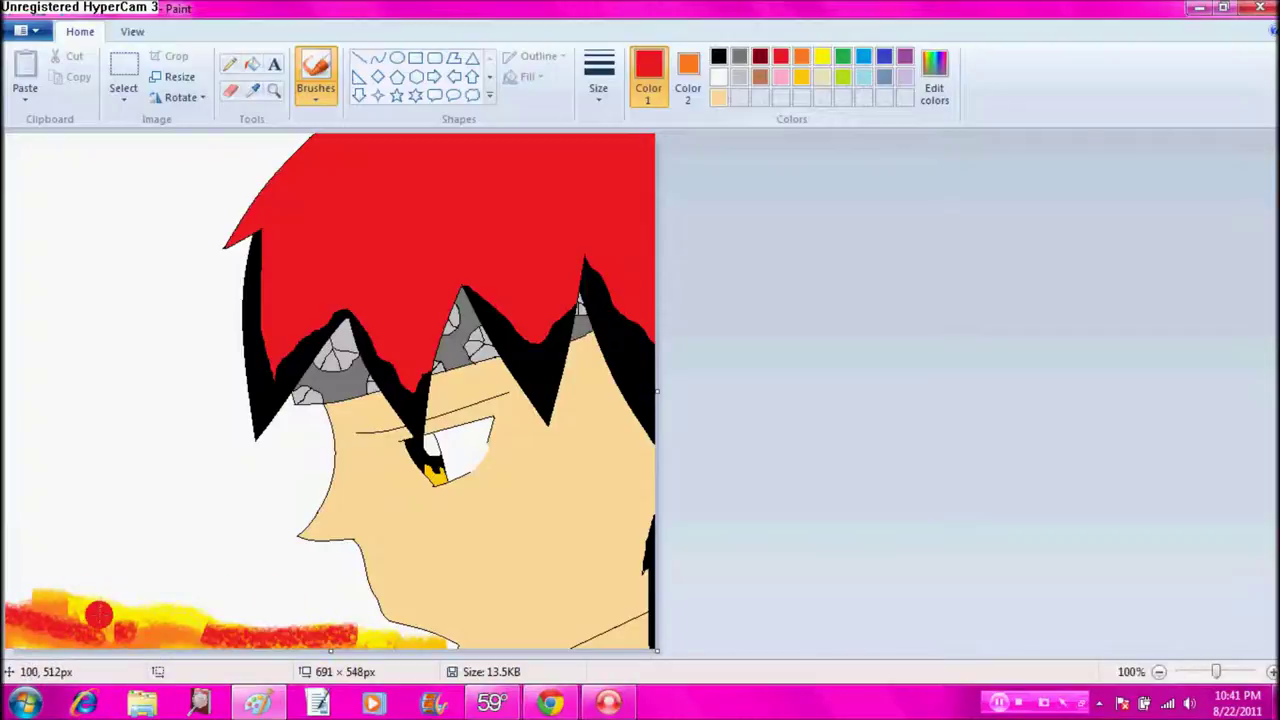
{"action": "key", "text": "ctrl+z"}
{"action": "key", "text": "ctrl+z"}
Step: Open the file commands for the drawing
{"action": "left_click", "coordinate": [28, 32]}
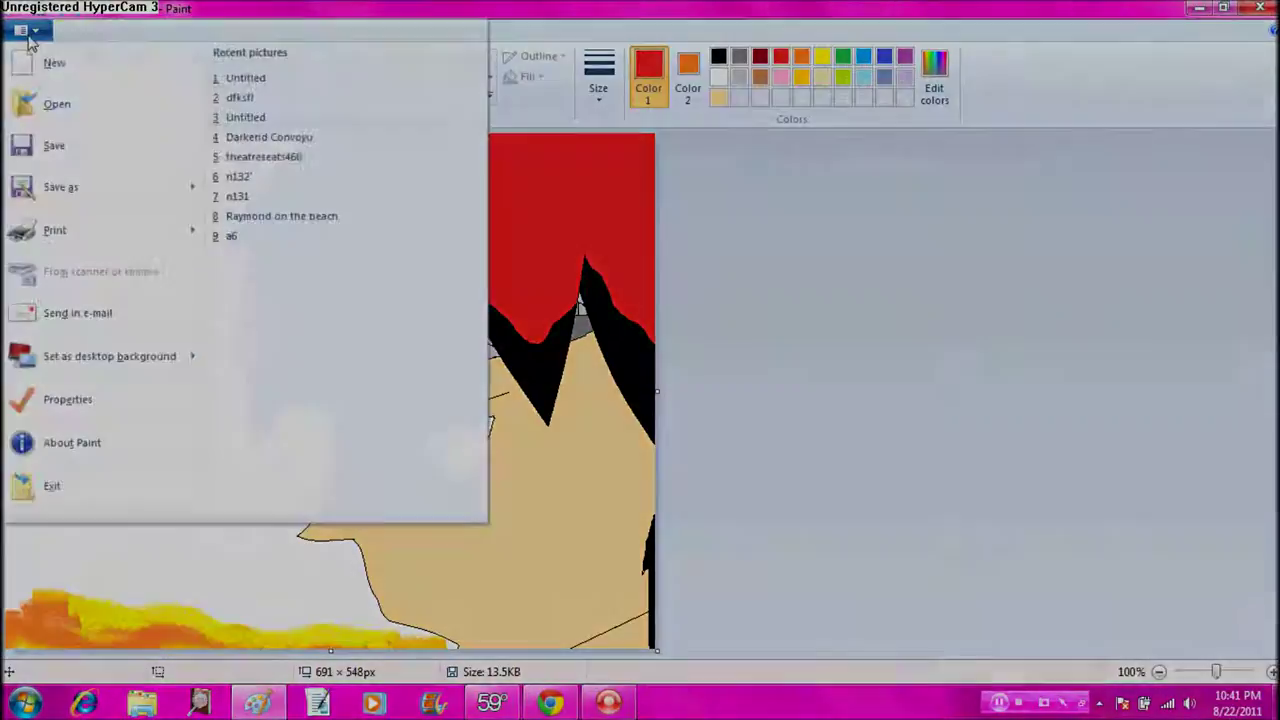